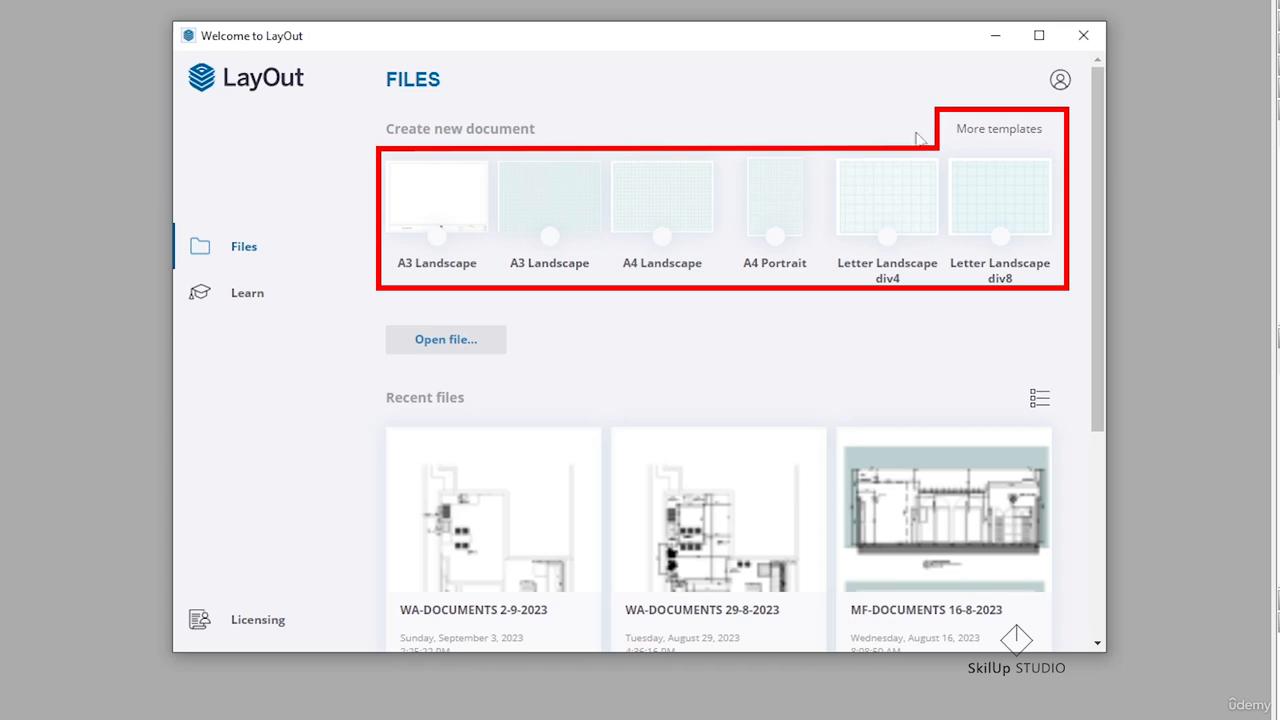
Browse the graph paper, plain paper and storyboard templates available for a new document
{"action": "left_click", "coordinate": [987, 132]}
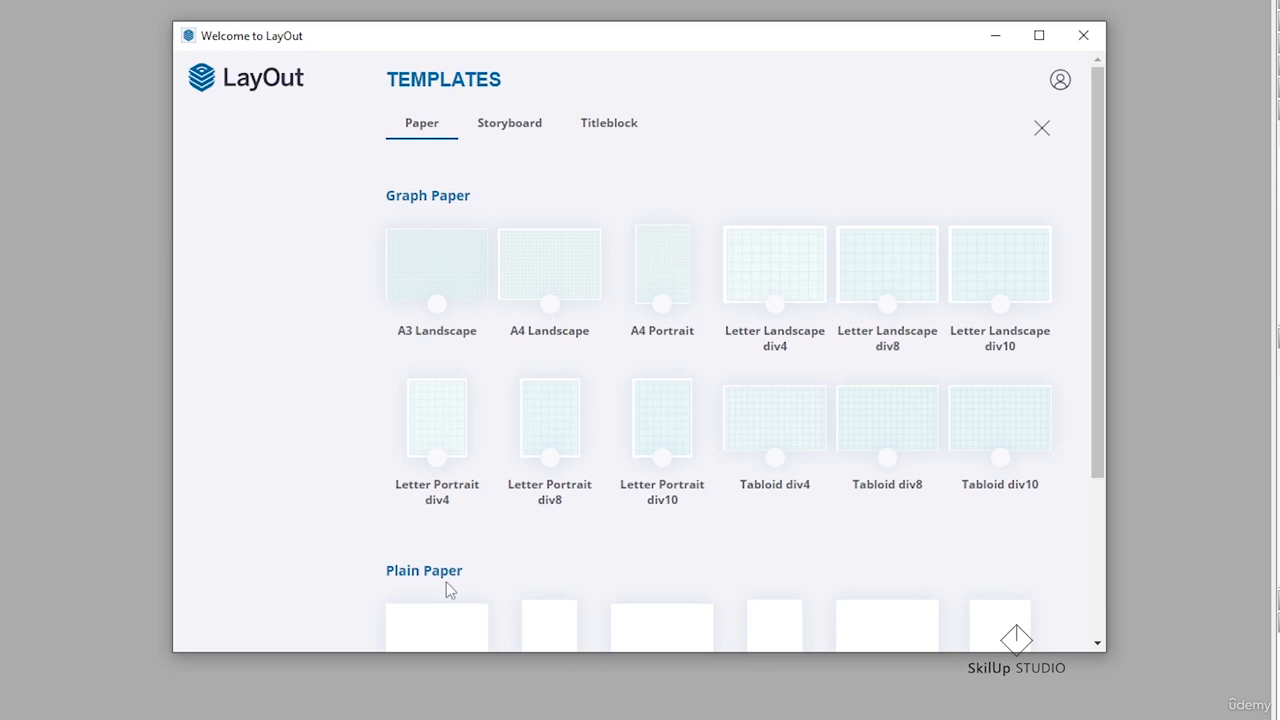
{"action": "scroll", "coordinate": [480, 551], "scroll_direction": "down", "scroll_amount": 2}
{"action": "scroll", "coordinate": [447, 468], "scroll_direction": "up", "scroll_amount": 2}
{"action": "scroll", "coordinate": [636, 289], "scroll_direction": "down", "scroll_amount": 4}
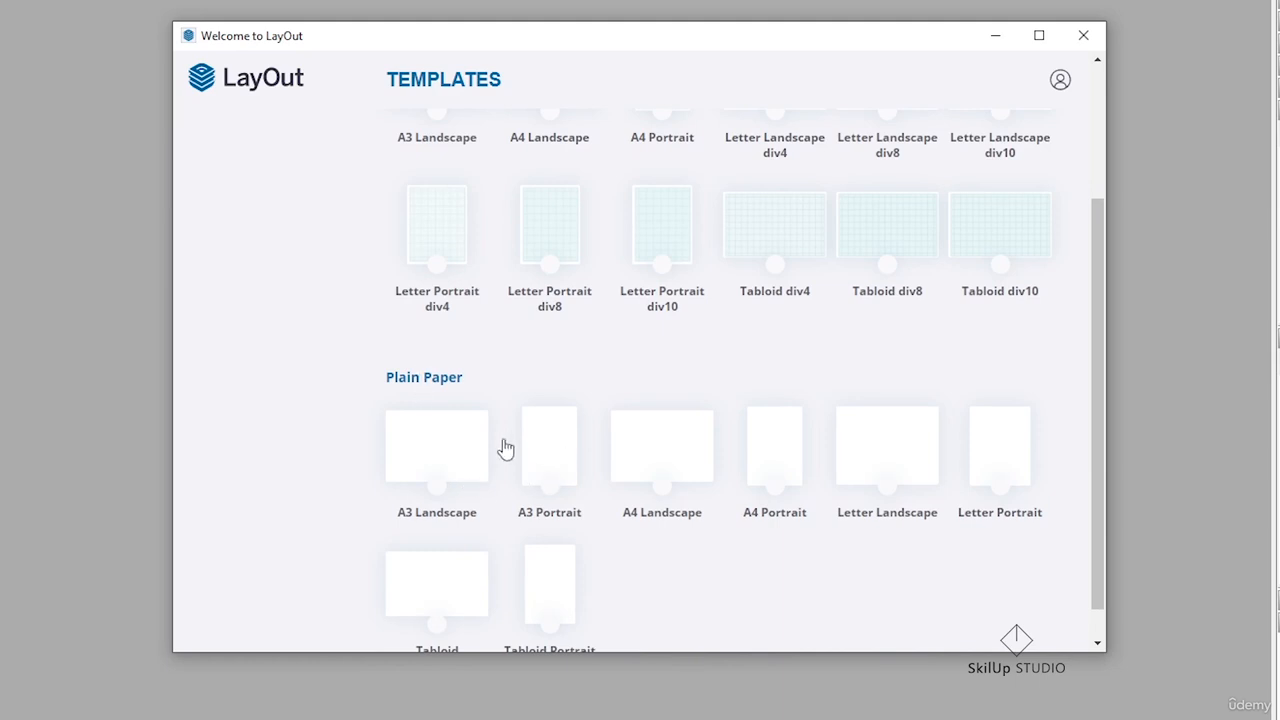
{"action": "scroll", "coordinate": [505, 449], "scroll_direction": "up", "scroll_amount": 4}
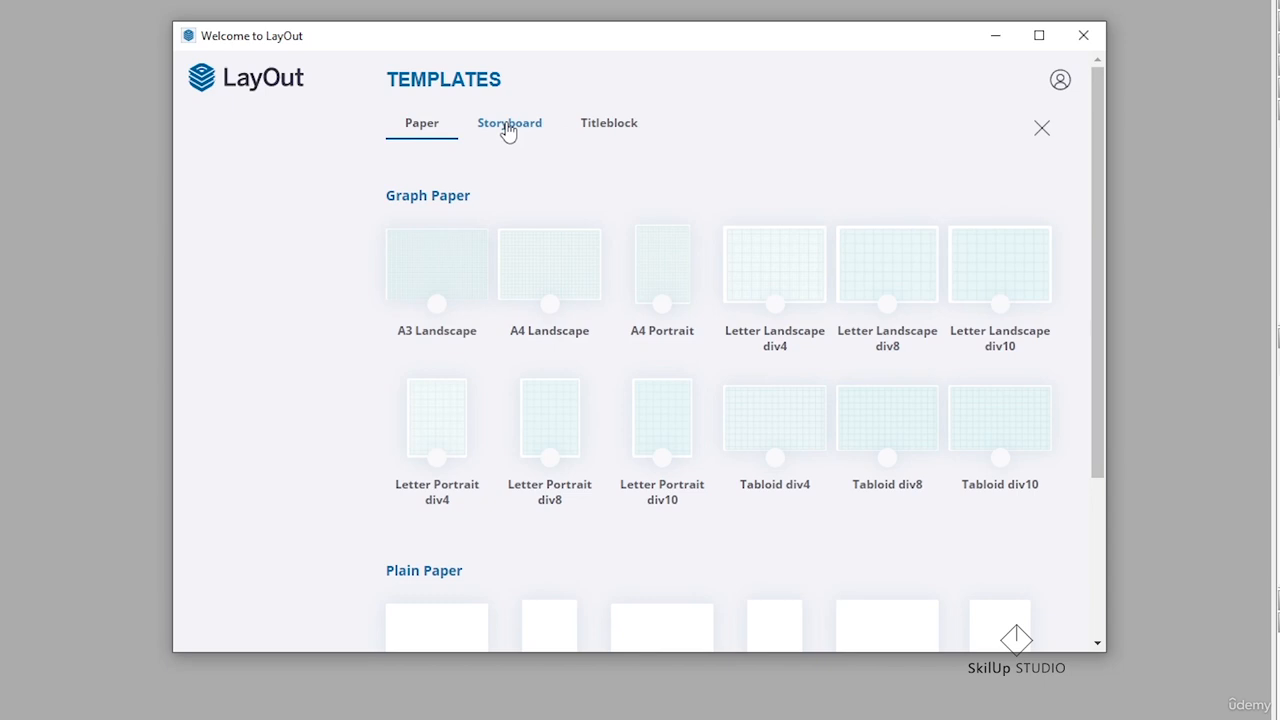
{"action": "left_click", "coordinate": [508, 133]}
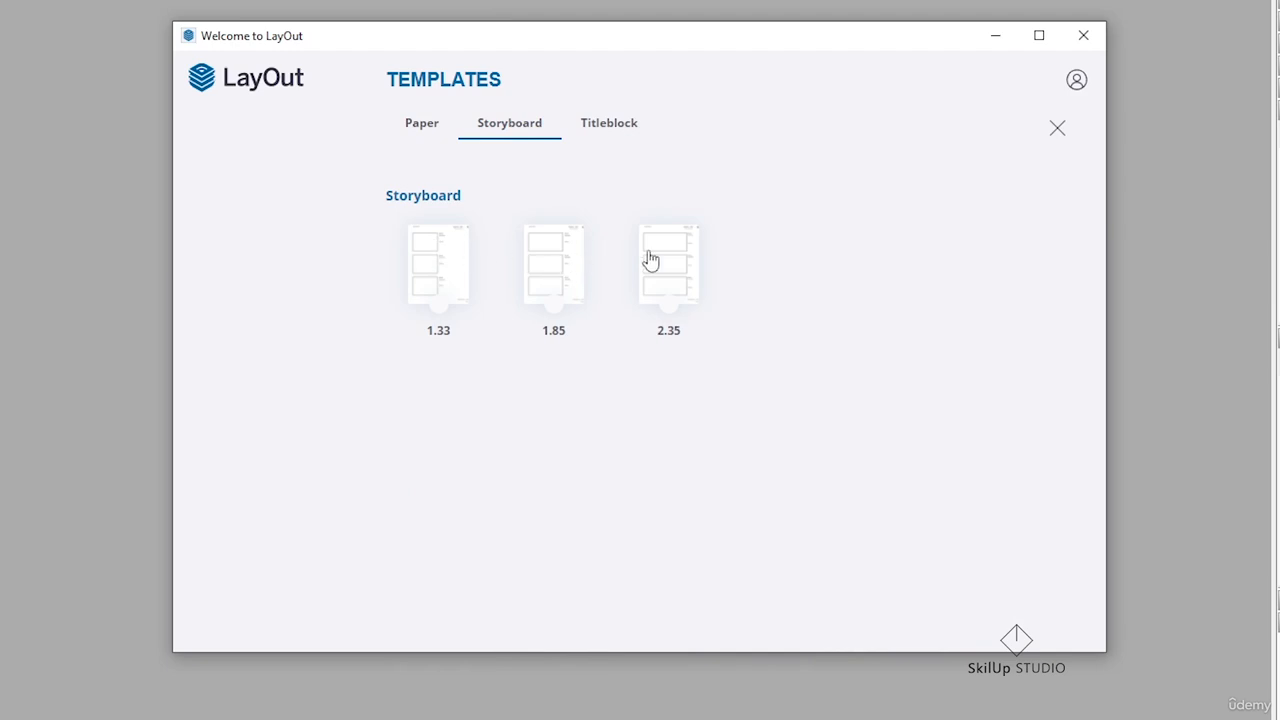
Create a new document from the A3 Landscape template in the Simple Serif group of titleblock templates
{"action": "left_click", "coordinate": [605, 126]}
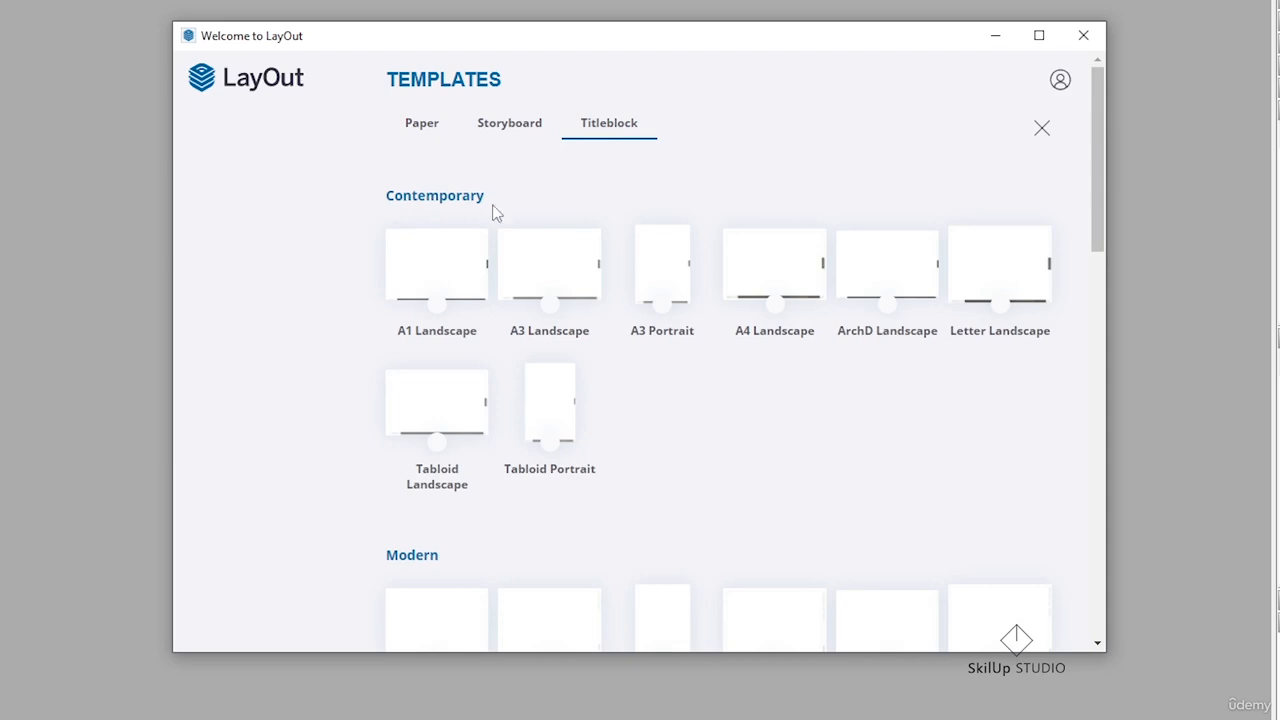
{"action": "scroll", "coordinate": [472, 388], "scroll_direction": "down", "scroll_amount": 3}
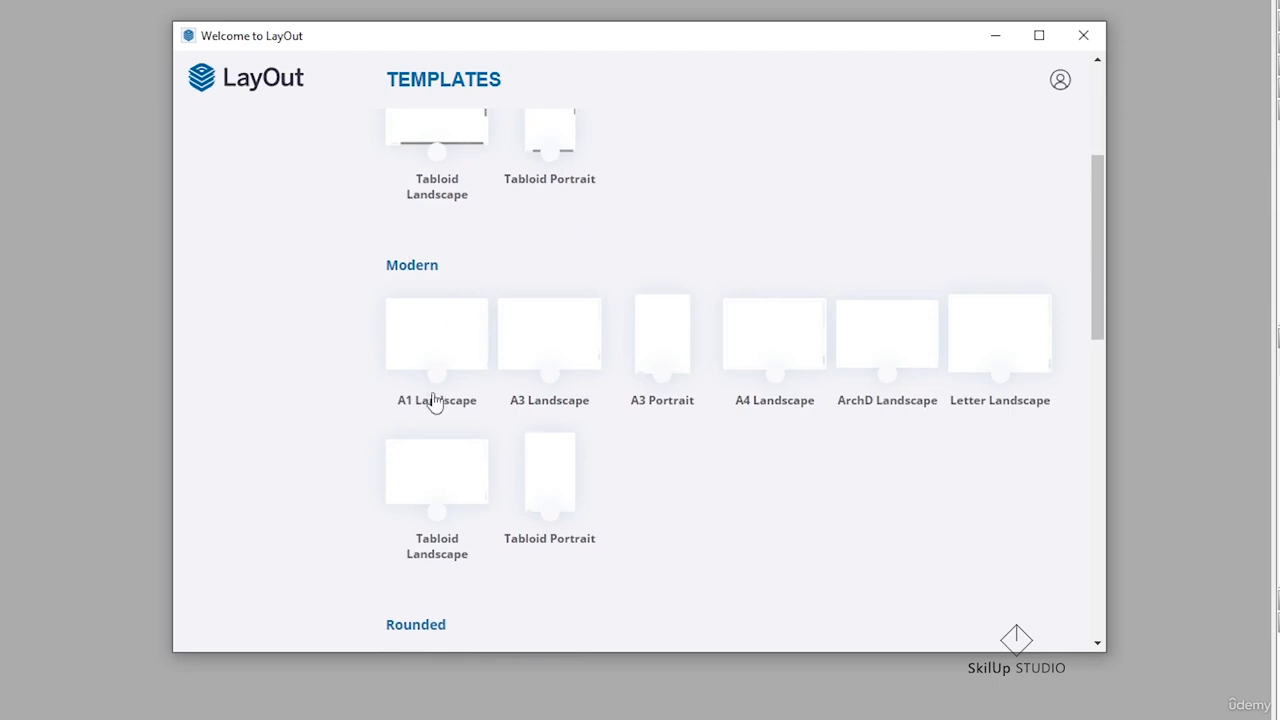
{"action": "scroll", "coordinate": [434, 405], "scroll_direction": "down", "scroll_amount": 3}
{"action": "scroll", "coordinate": [455, 355], "scroll_direction": "down", "scroll_amount": 3}
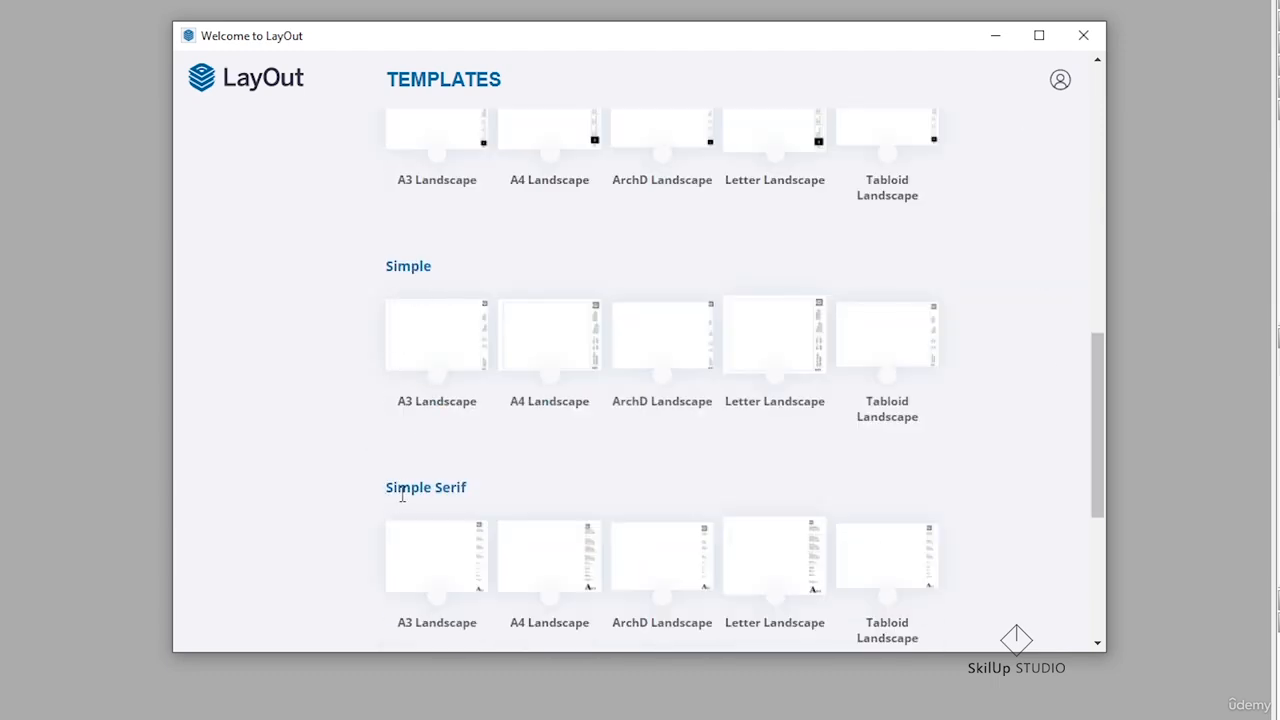
{"action": "scroll", "coordinate": [430, 495], "scroll_direction": "down", "scroll_amount": 2}
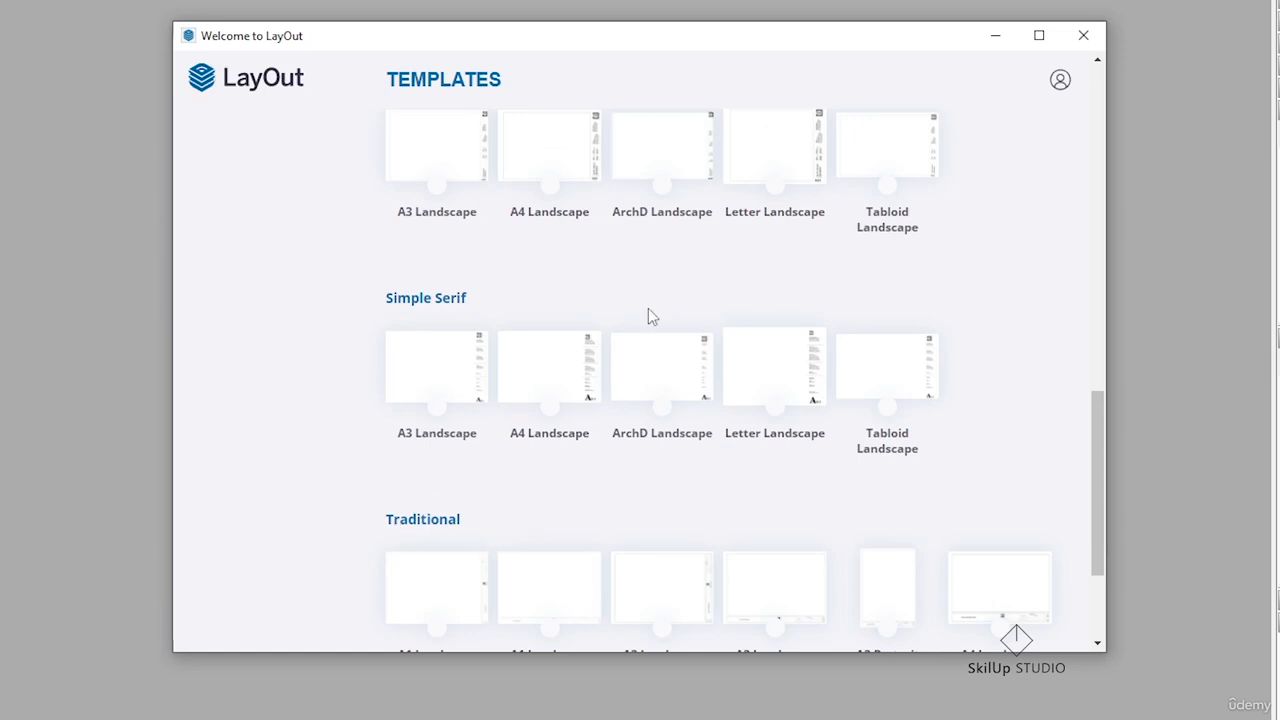
{"action": "scroll", "coordinate": [648, 311], "scroll_direction": "up", "scroll_amount": 1}
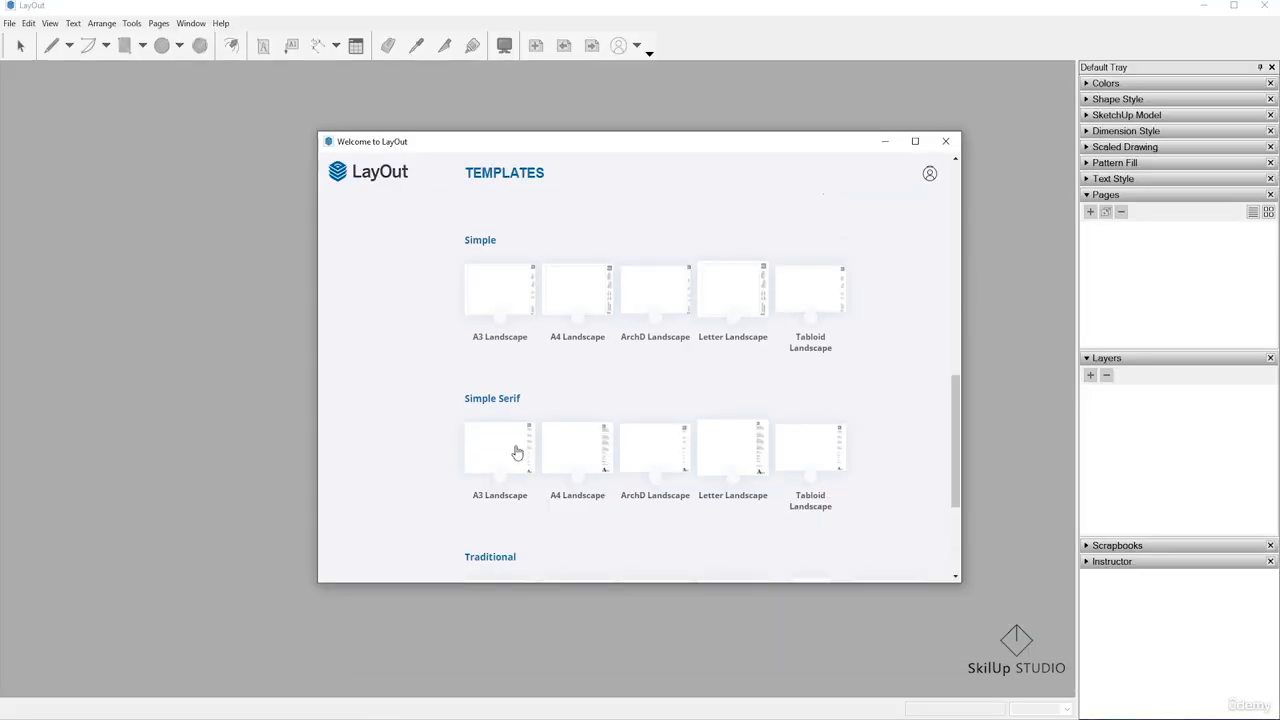
{"action": "left_click", "coordinate": [462, 469]}
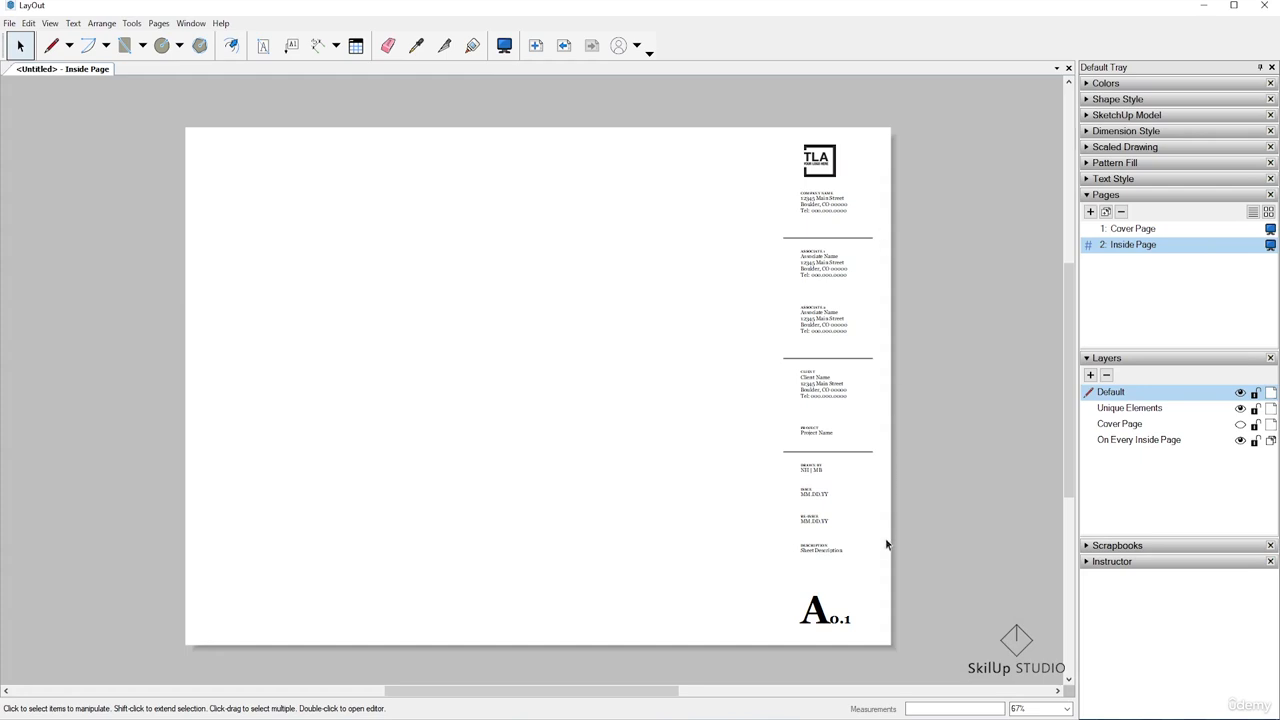
Examine the inside page's title block, from the logo and company details down to the sheet description and sheet number
{"action": "scroll", "coordinate": [961, 182], "scroll_direction": "up", "scroll_amount": 6}
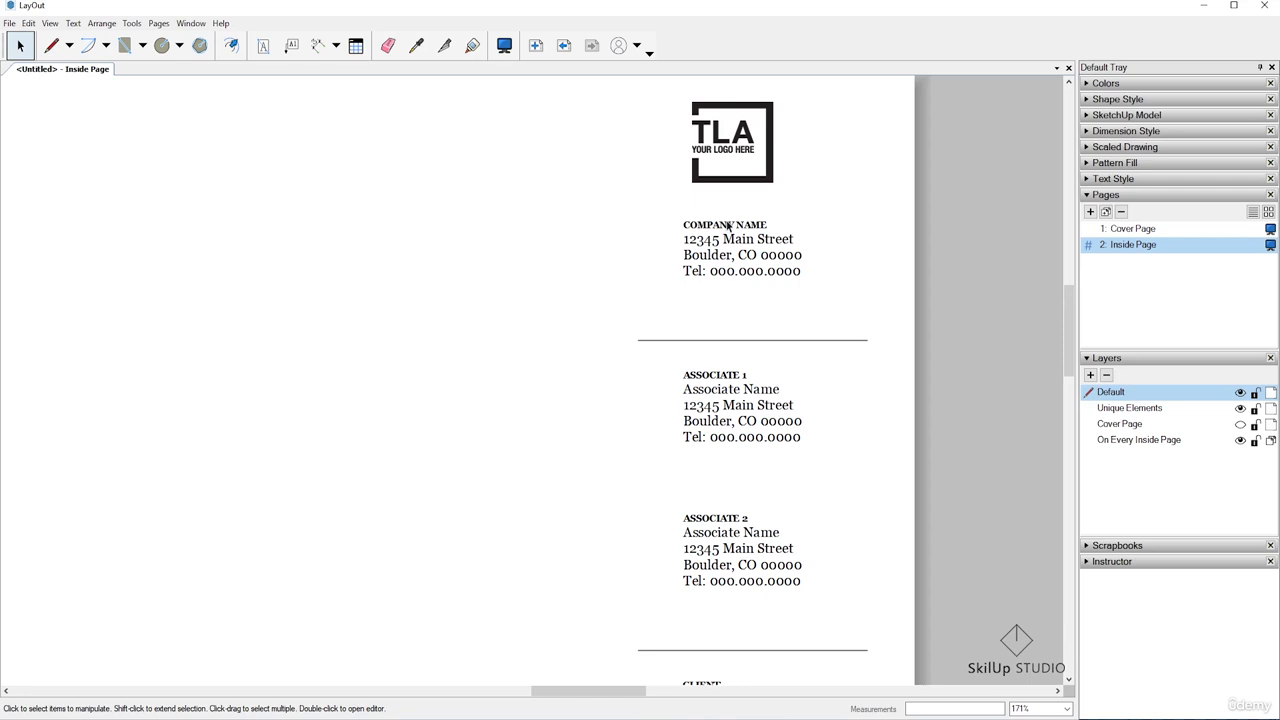
{"action": "scroll", "coordinate": [727, 228], "scroll_direction": "down", "scroll_amount": 2}
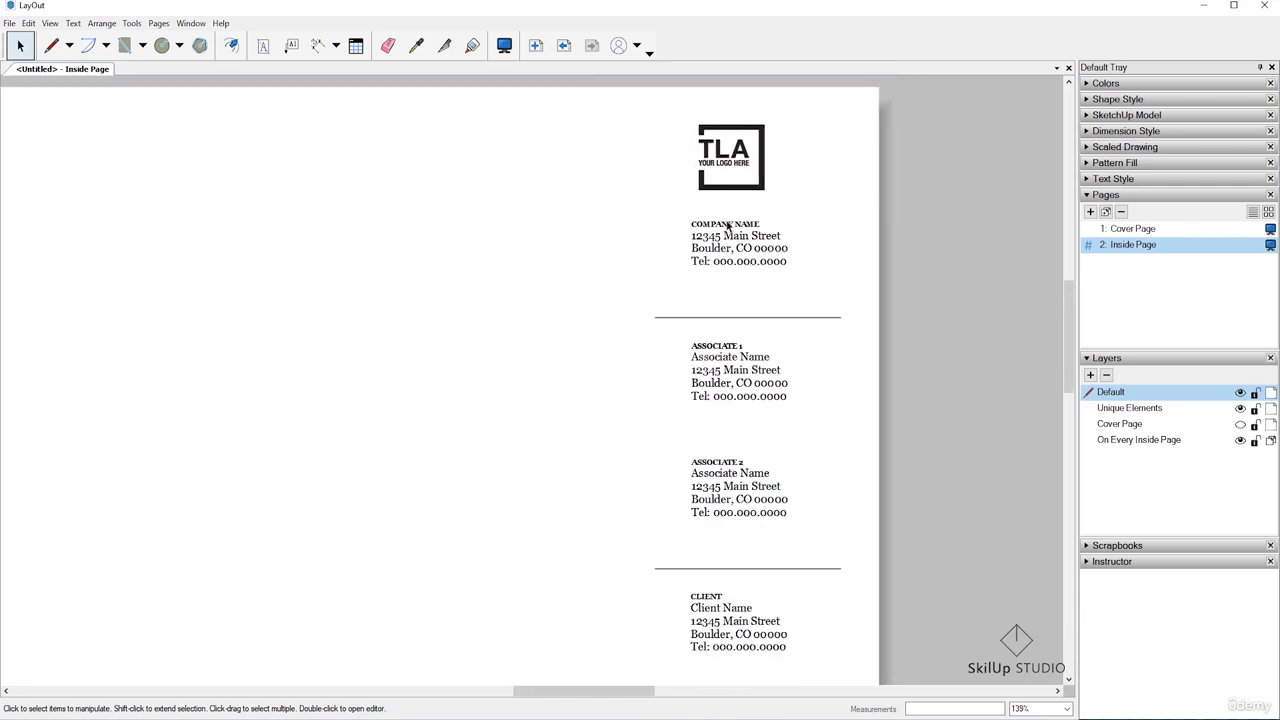
{"action": "scroll", "coordinate": [764, 362], "scroll_direction": "up", "scroll_amount": 3}
{"action": "scroll", "coordinate": [749, 280], "scroll_direction": "down", "scroll_amount": 2}
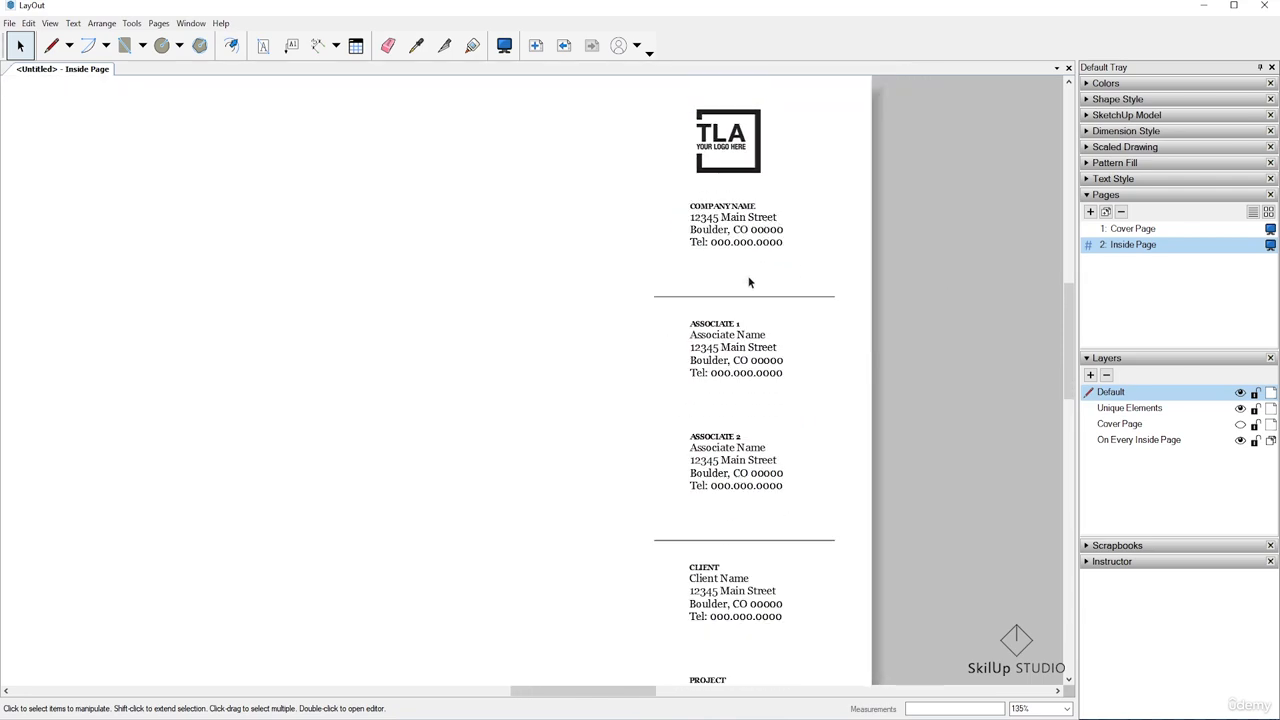
{"action": "scroll", "coordinate": [771, 397], "scroll_direction": "down", "scroll_amount": 1}
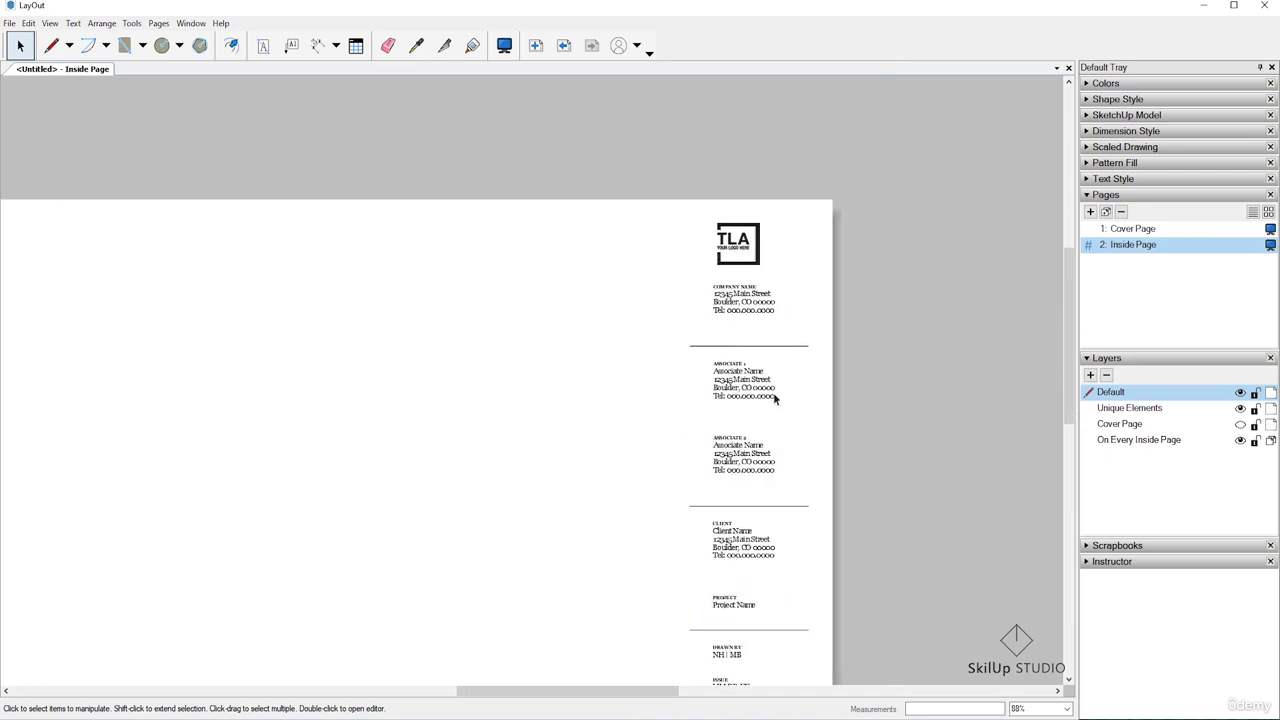
{"action": "scroll", "coordinate": [669, 629], "scroll_direction": "up", "scroll_amount": 3}
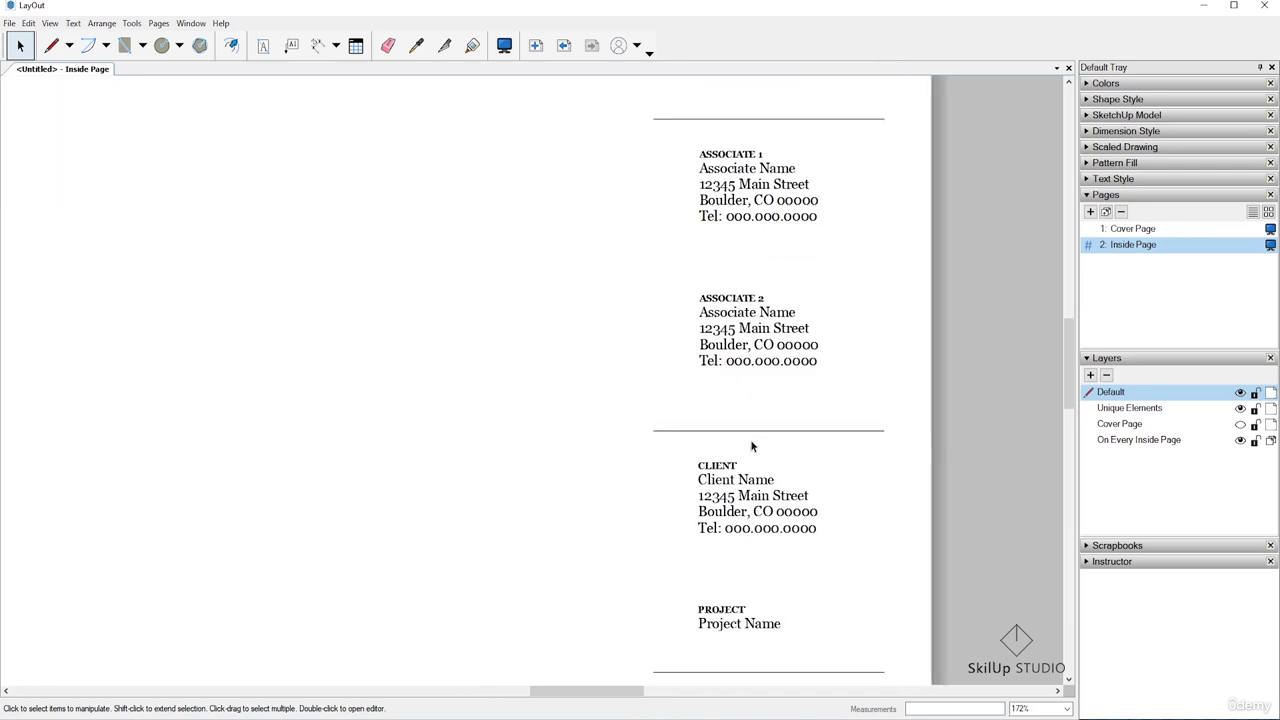
{"action": "scroll", "coordinate": [755, 471], "scroll_direction": "down", "scroll_amount": 3}
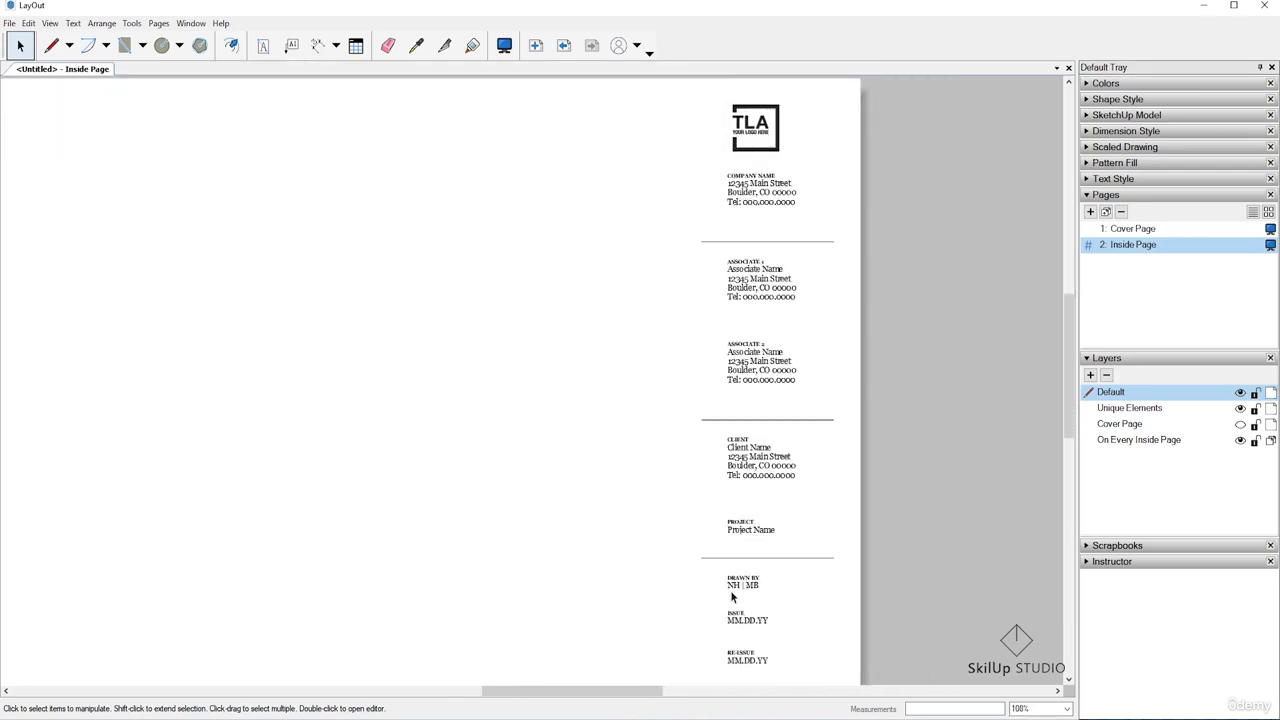
{"action": "scroll", "coordinate": [730, 590], "scroll_direction": "up", "scroll_amount": 3}
{"action": "scroll", "coordinate": [755, 493], "scroll_direction": "down", "scroll_amount": 3}
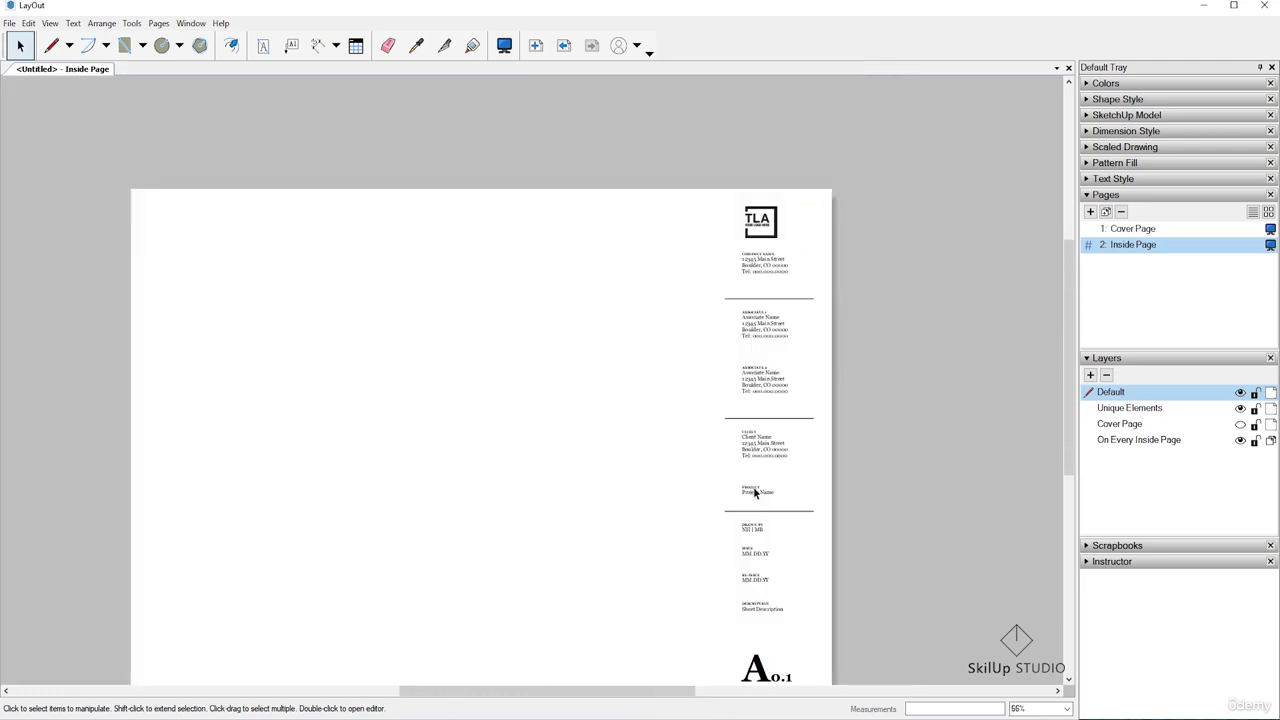
{"action": "scroll", "coordinate": [753, 486], "scroll_direction": "up", "scroll_amount": 1}
{"action": "scroll", "coordinate": [800, 370], "scroll_direction": "up", "scroll_amount": 1}
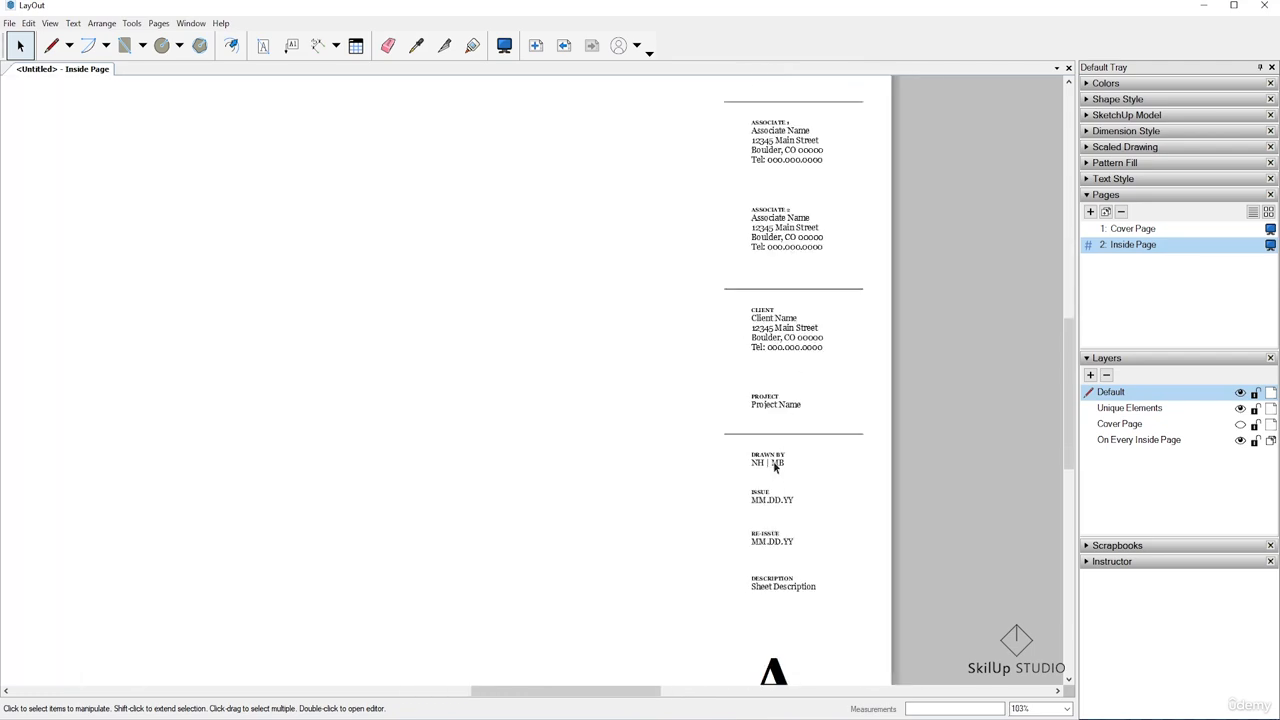
{"action": "scroll", "coordinate": [779, 627], "scroll_direction": "down", "scroll_amount": 2}
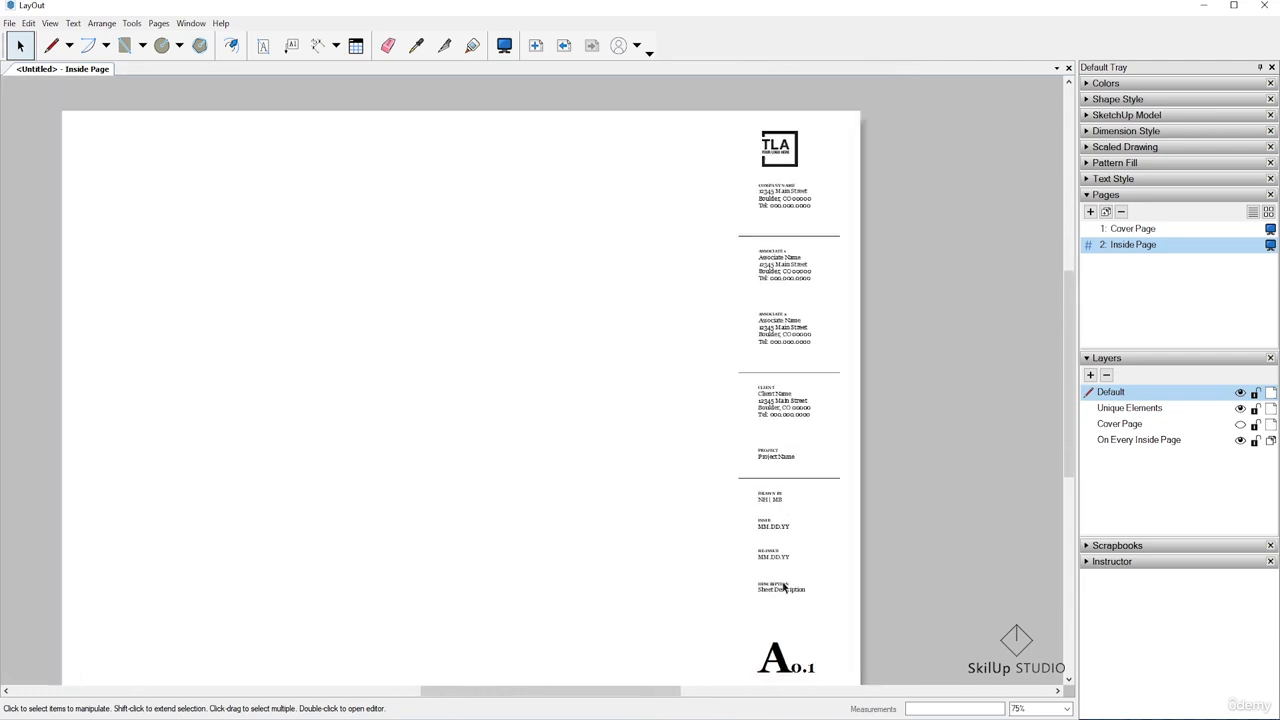
{"action": "scroll", "coordinate": [786, 645], "scroll_direction": "down", "scroll_amount": 2}
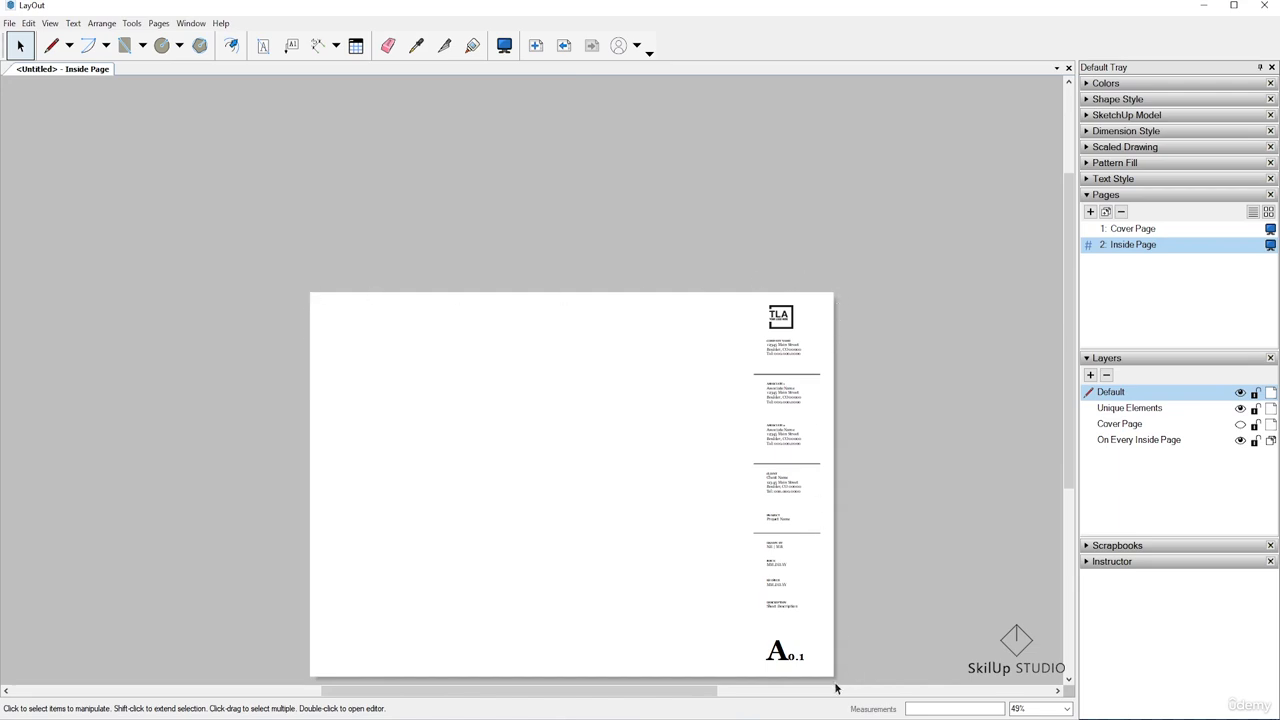
Set the document's paper size to A0 (841 mm x 1189 mm) in Document Setup
{"action": "left_click", "coordinate": [9, 23]}
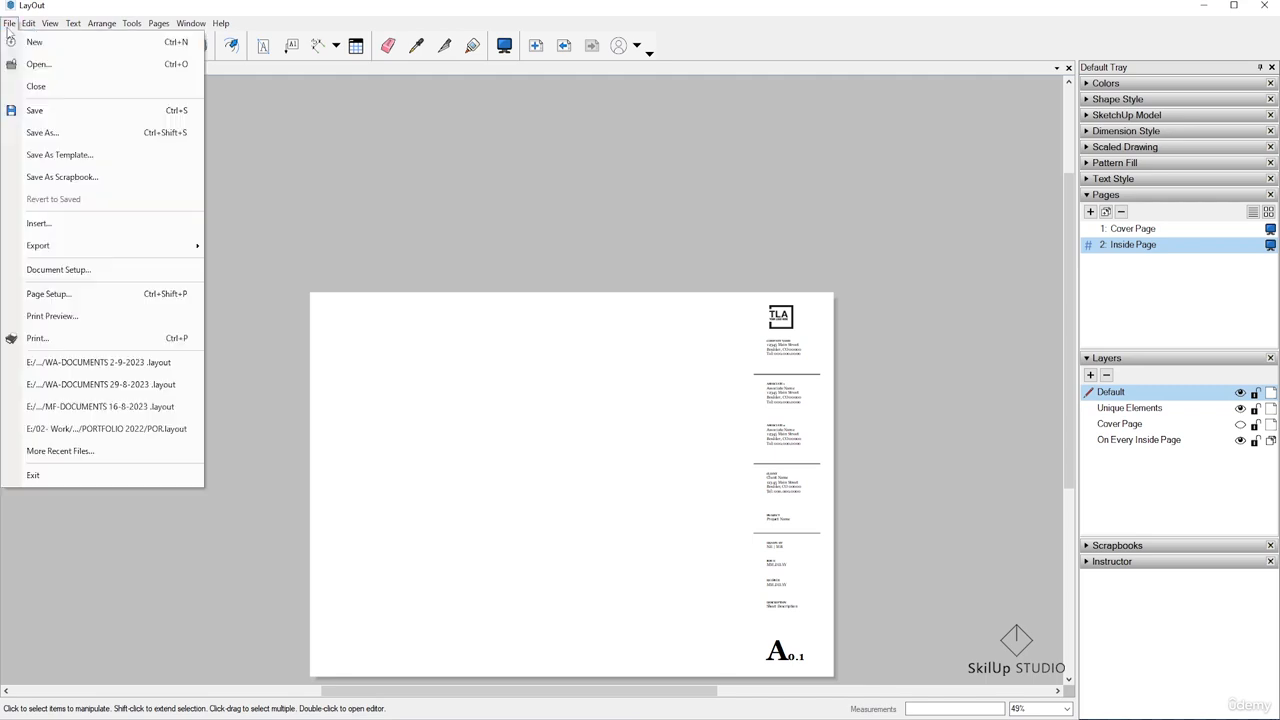
{"action": "left_click", "coordinate": [82, 271]}
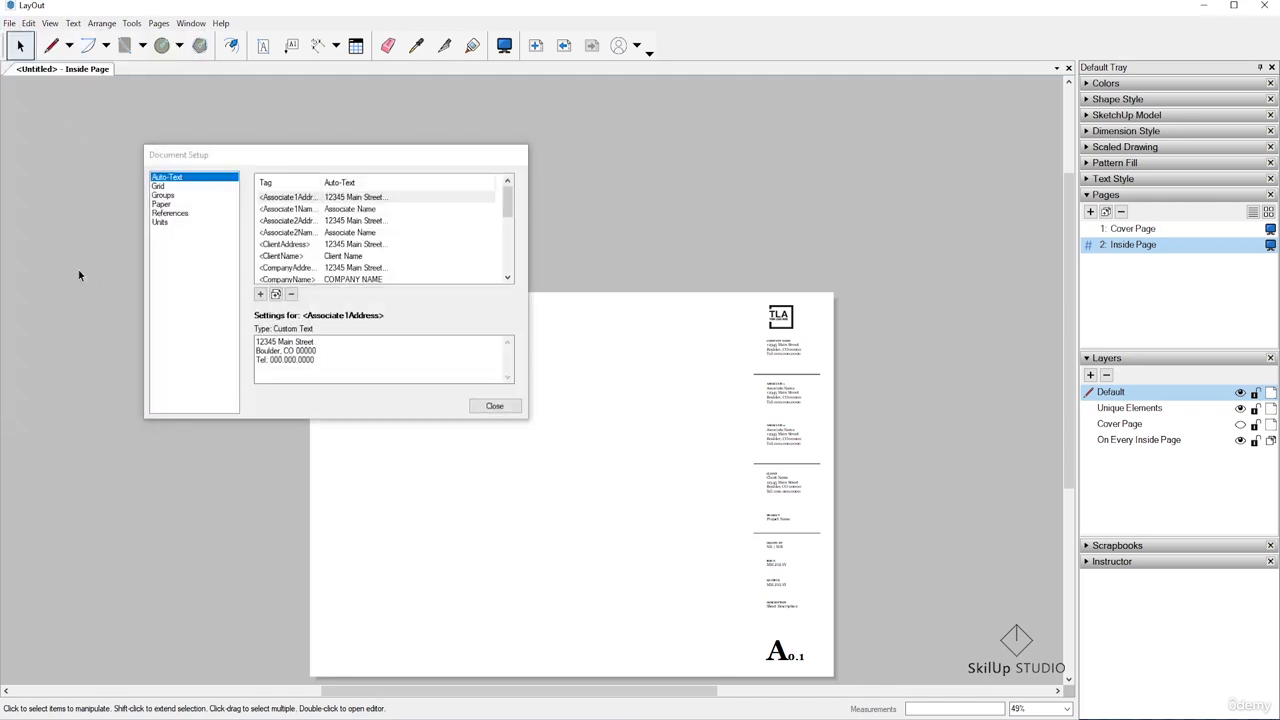
{"action": "left_click", "coordinate": [161, 204]}
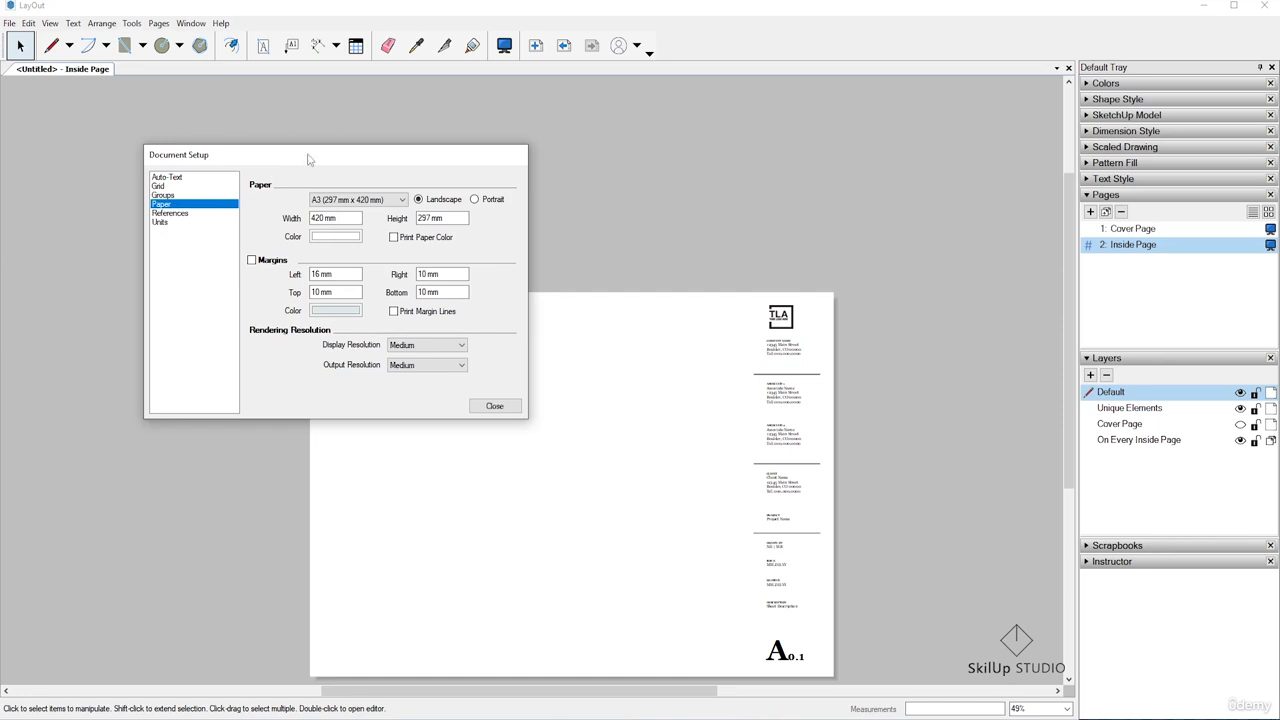
{"action": "left_click_drag", "start_coordinate": [307, 158], "coordinate": [521, 134]}
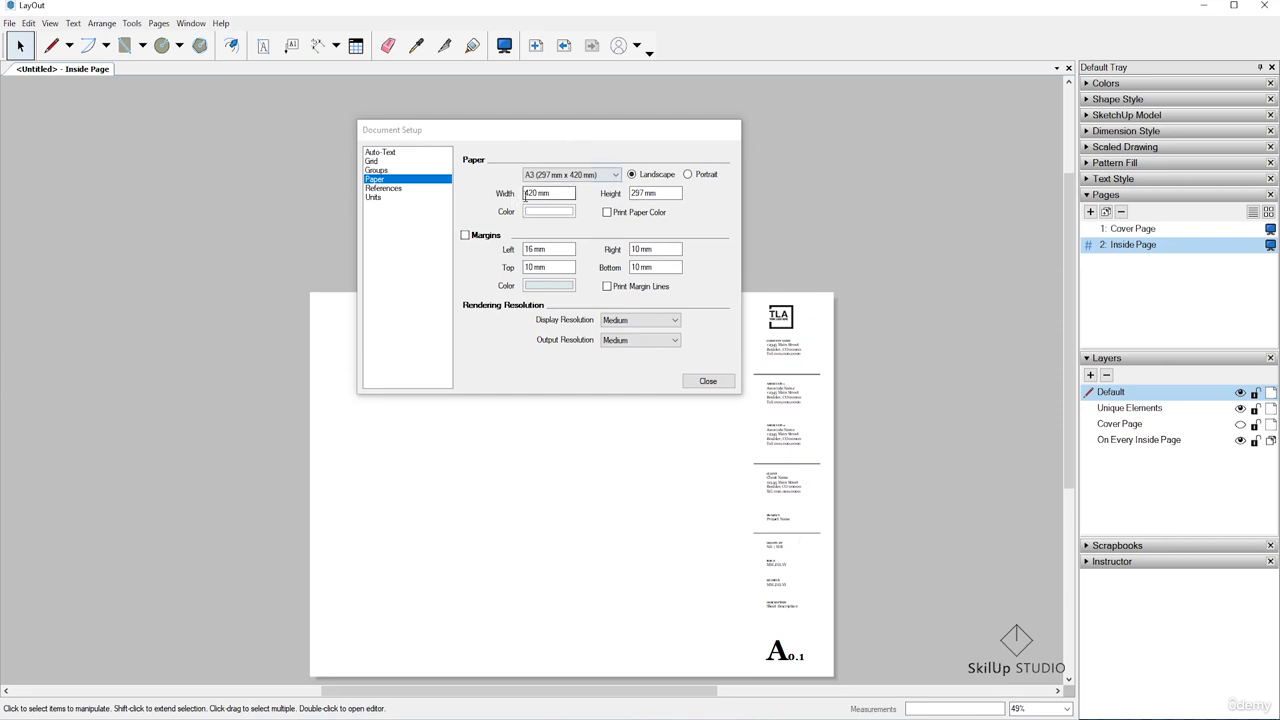
{"action": "left_click", "coordinate": [588, 176]}
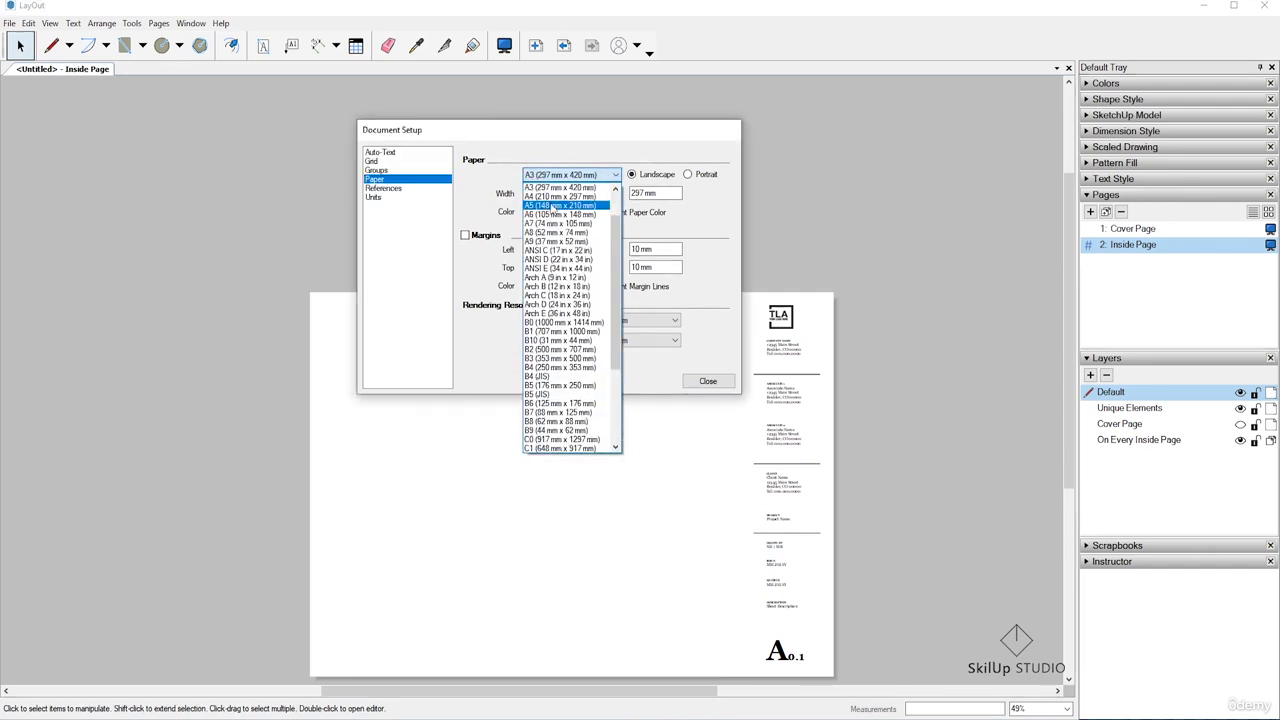
{"action": "scroll", "coordinate": [553, 207], "scroll_direction": "up", "scroll_amount": 2}
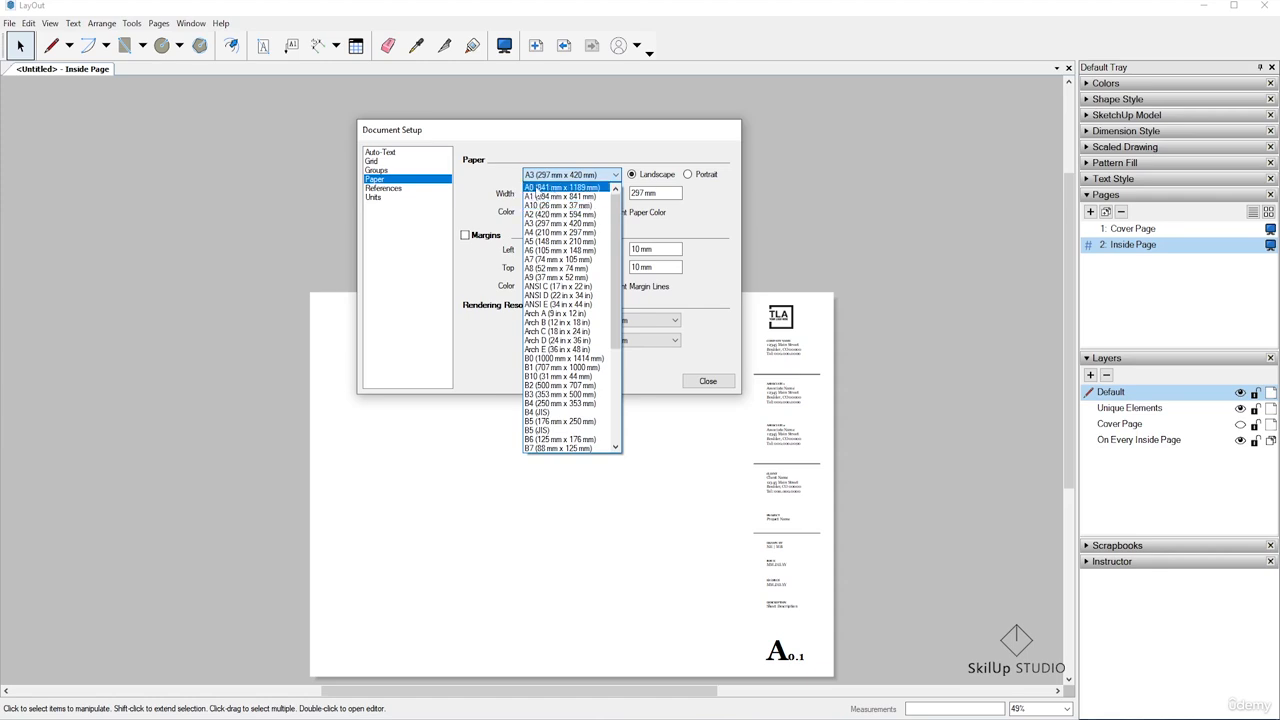
{"action": "left_click", "coordinate": [539, 188]}
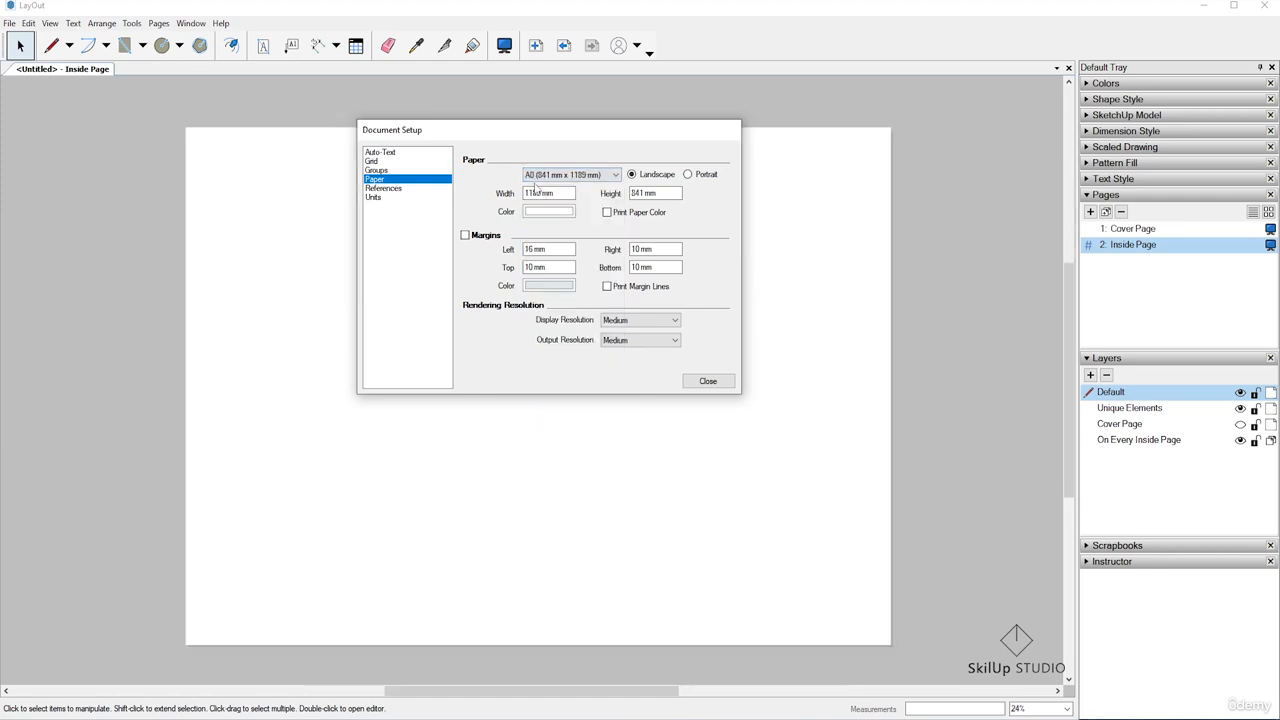
Move the Document Setup dialog clear of the title block and select all title block elements, clearing the selection at the end
{"action": "left_click_drag", "start_coordinate": [661, 140], "coordinate": [672, 418]}
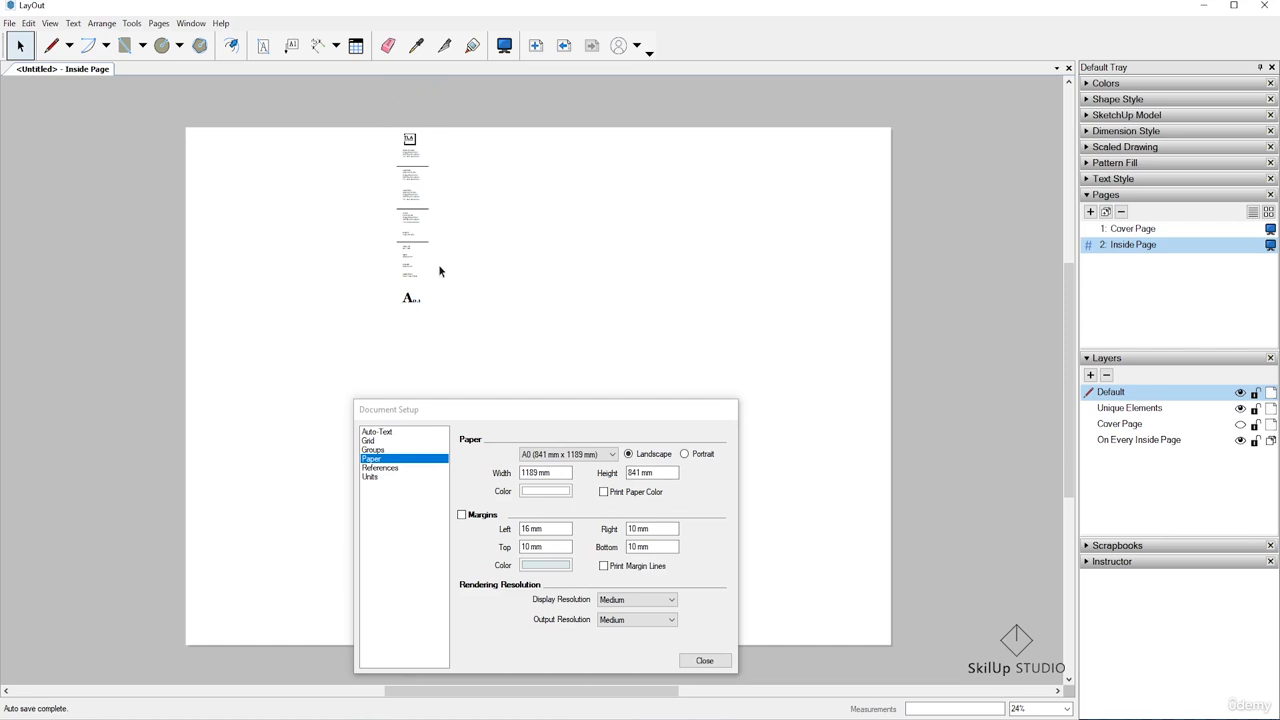
{"action": "left_click_drag", "start_coordinate": [378, 102], "coordinate": [476, 350]}
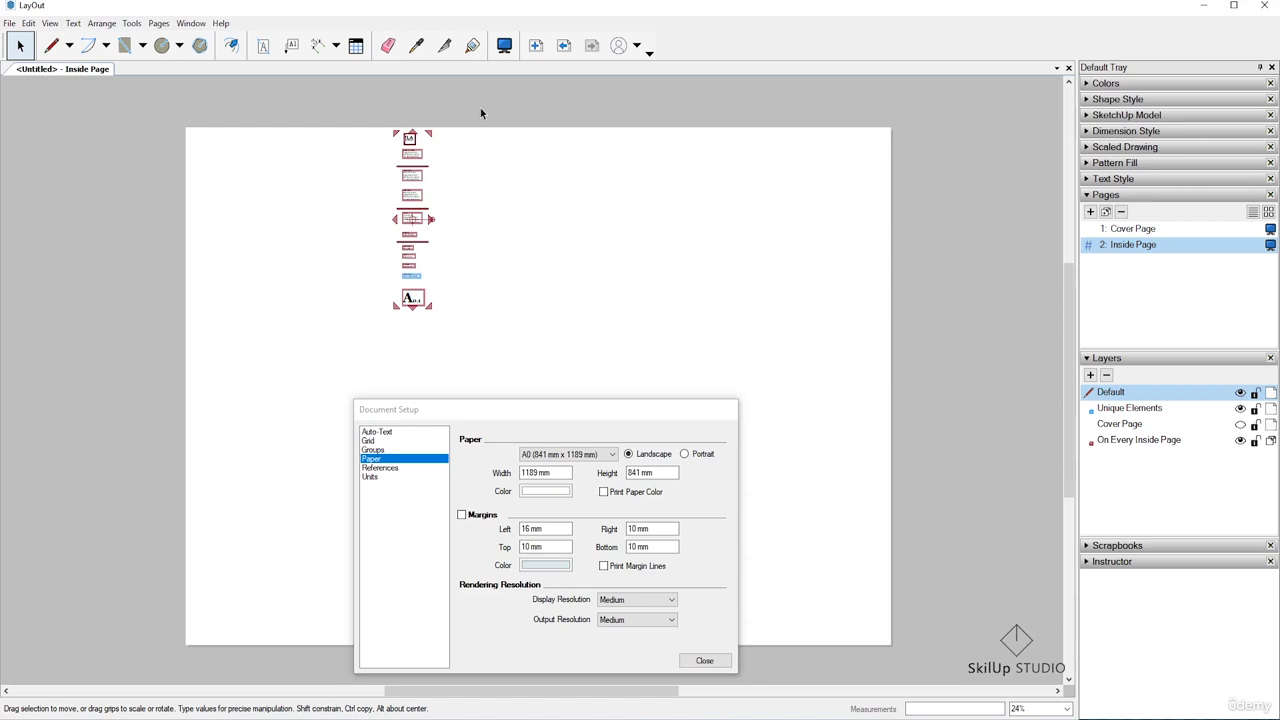
{"action": "left_click", "coordinate": [854, 274]}
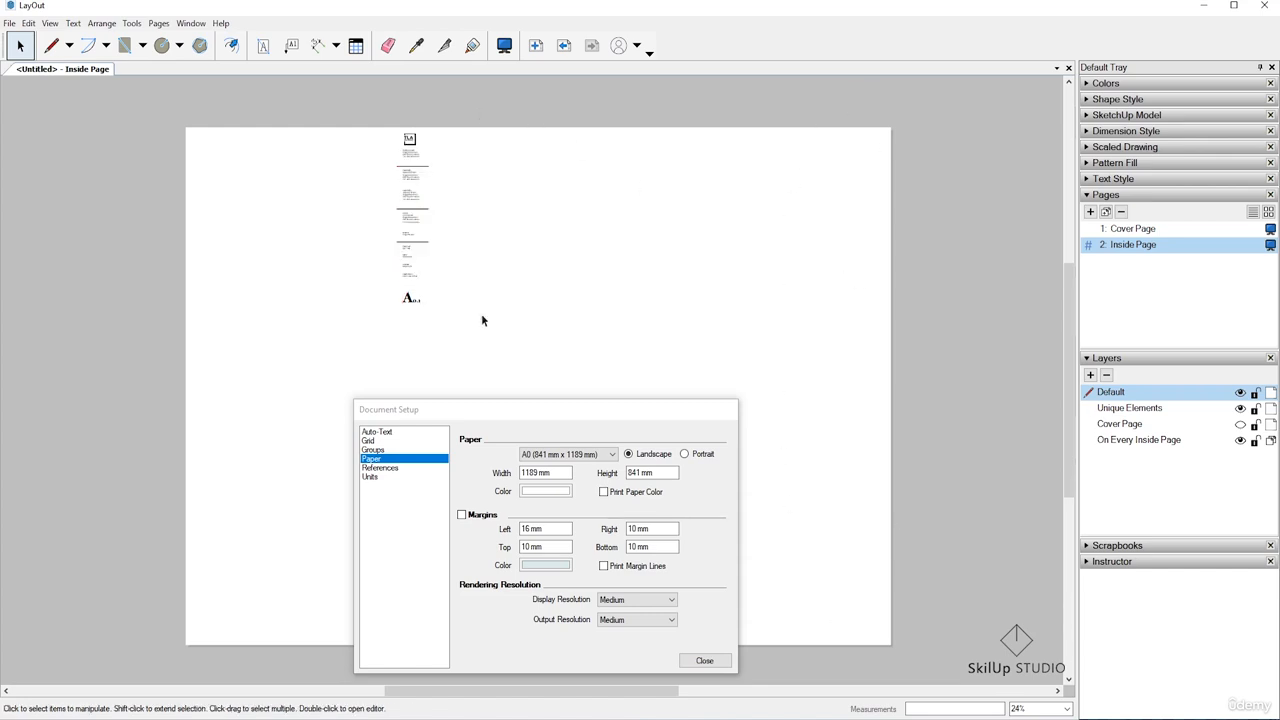
{"action": "left_click_drag", "start_coordinate": [377, 124], "coordinate": [436, 345]}
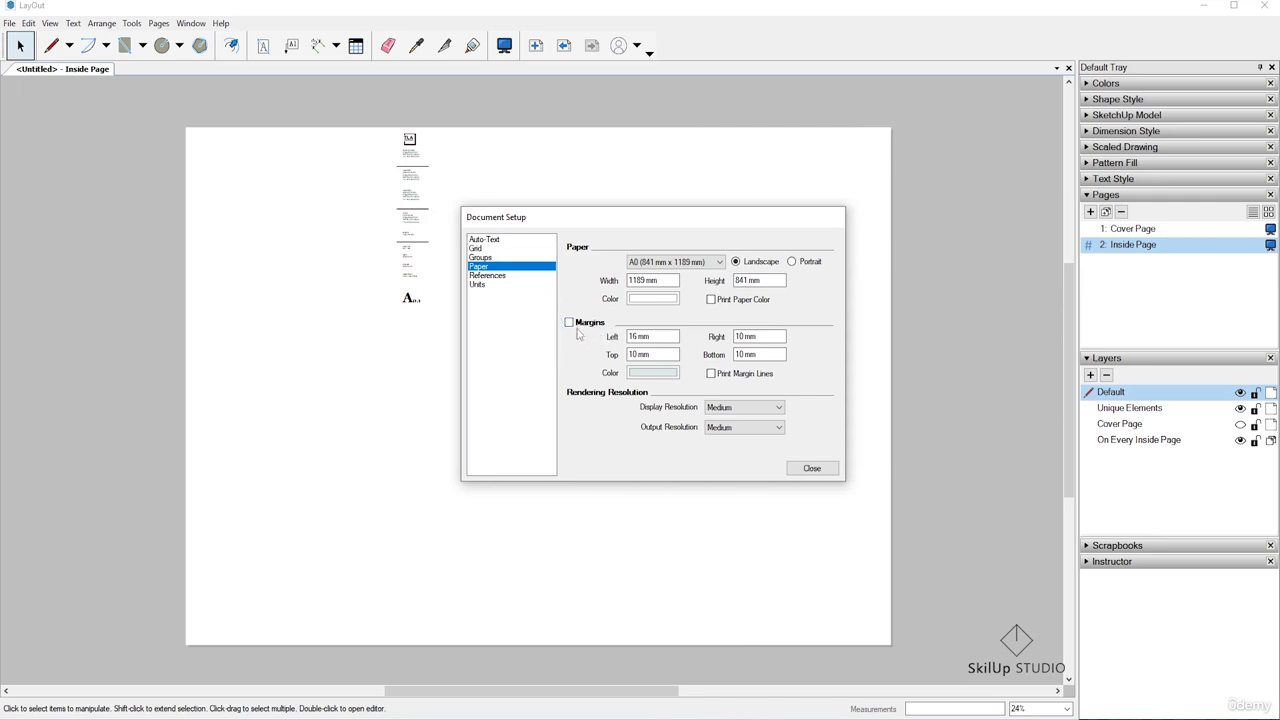
{"action": "left_click", "coordinate": [798, 175]}
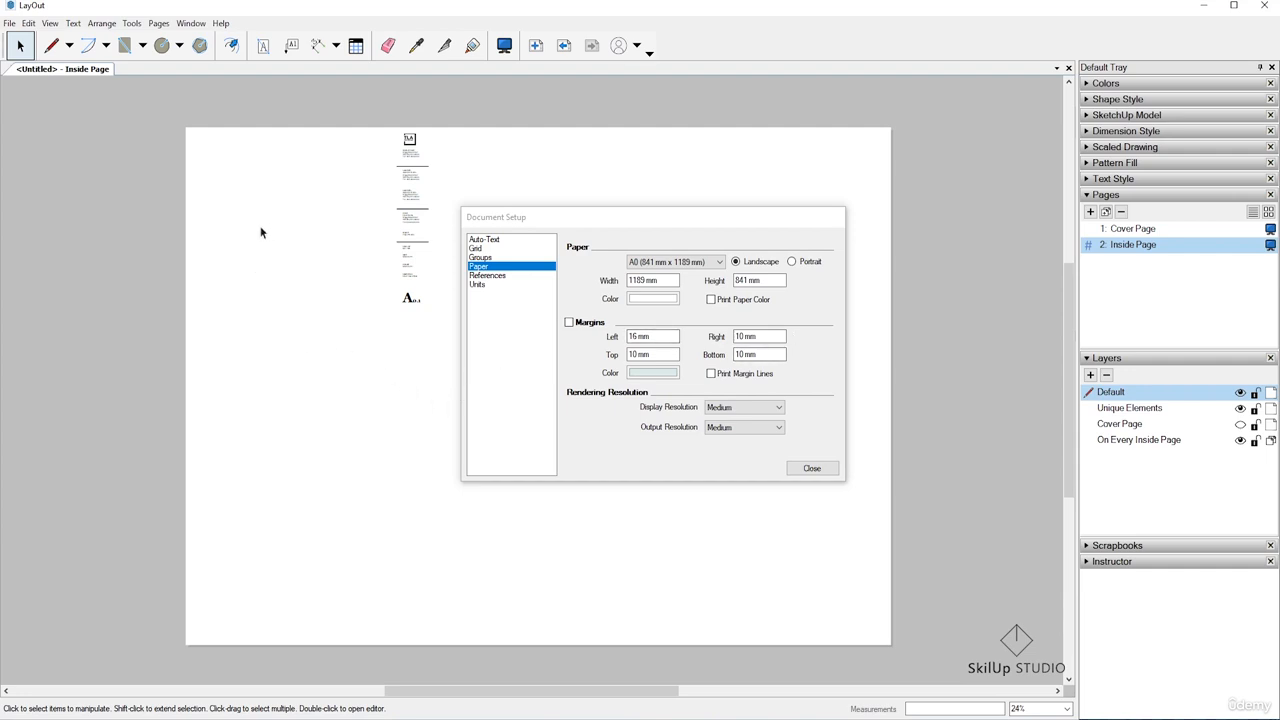
Turn on the document's margins with black margin lines and enable printing of those lines
{"action": "left_click", "coordinate": [569, 322]}
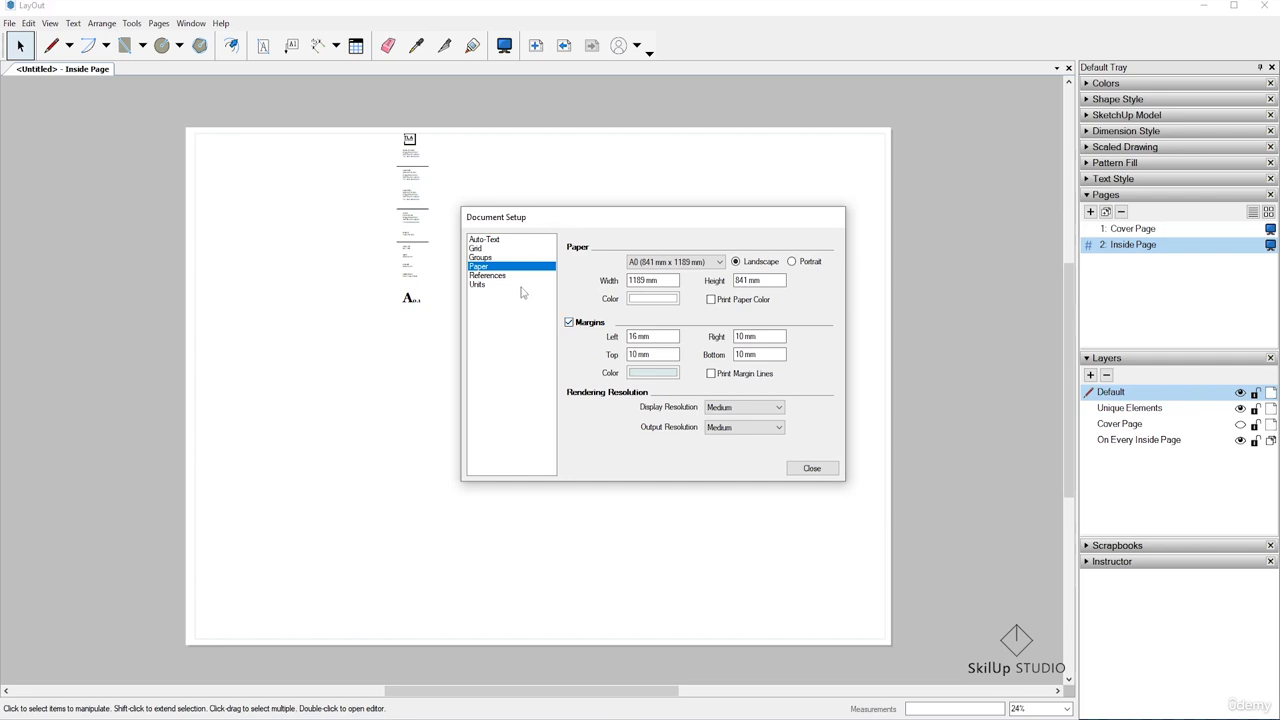
{"action": "left_click", "coordinate": [272, 161]}
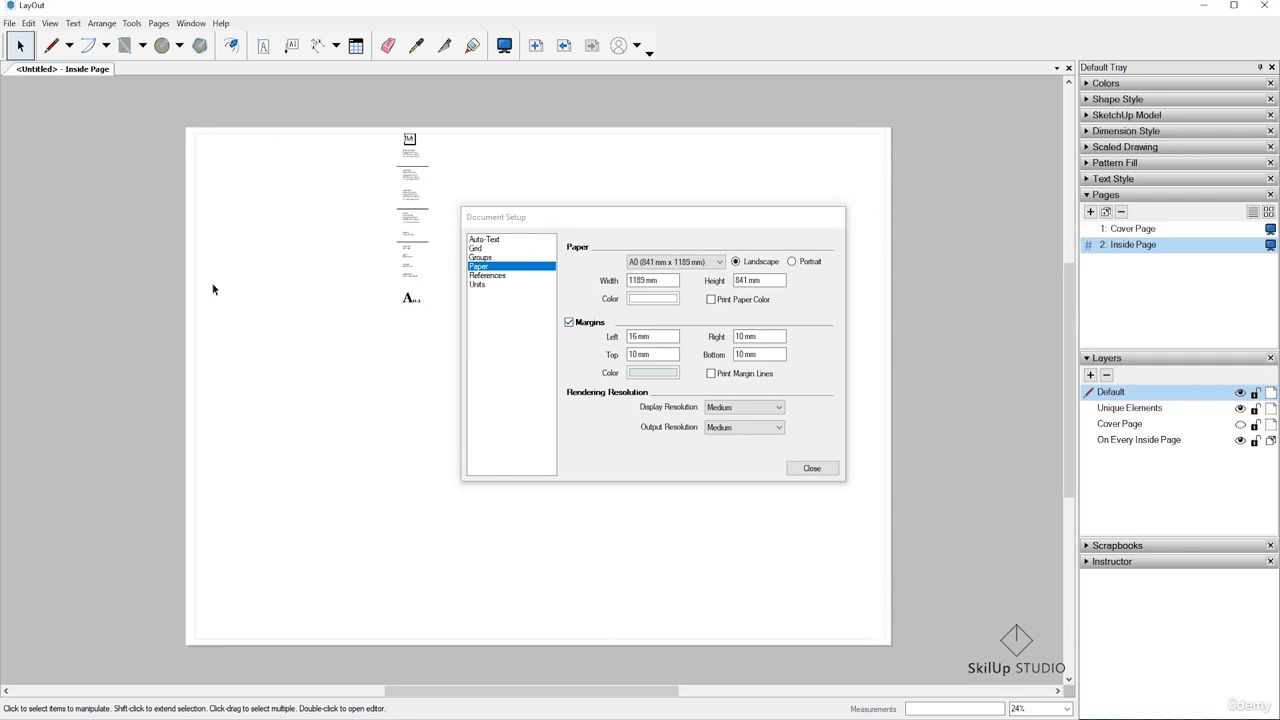
{"action": "left_click", "coordinate": [659, 376]}
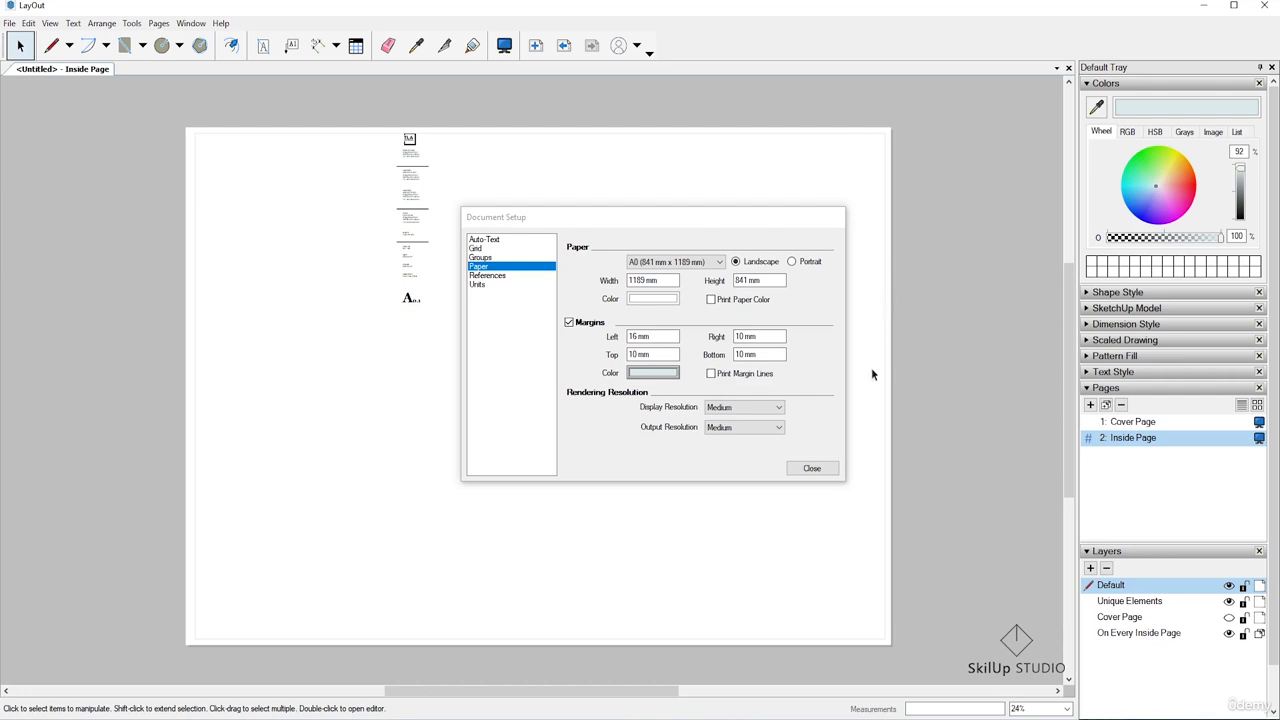
{"action": "left_click", "coordinate": [632, 374]}
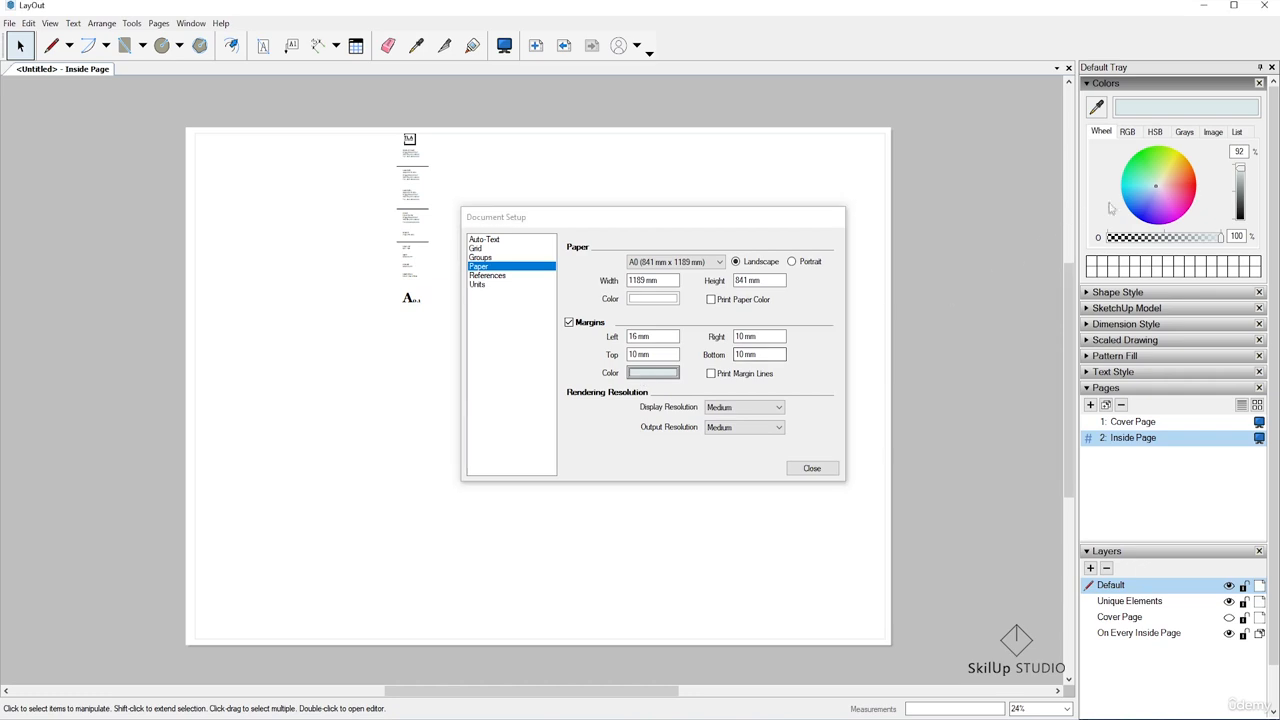
{"action": "left_click_drag", "start_coordinate": [1240, 169], "coordinate": [1240, 219]}
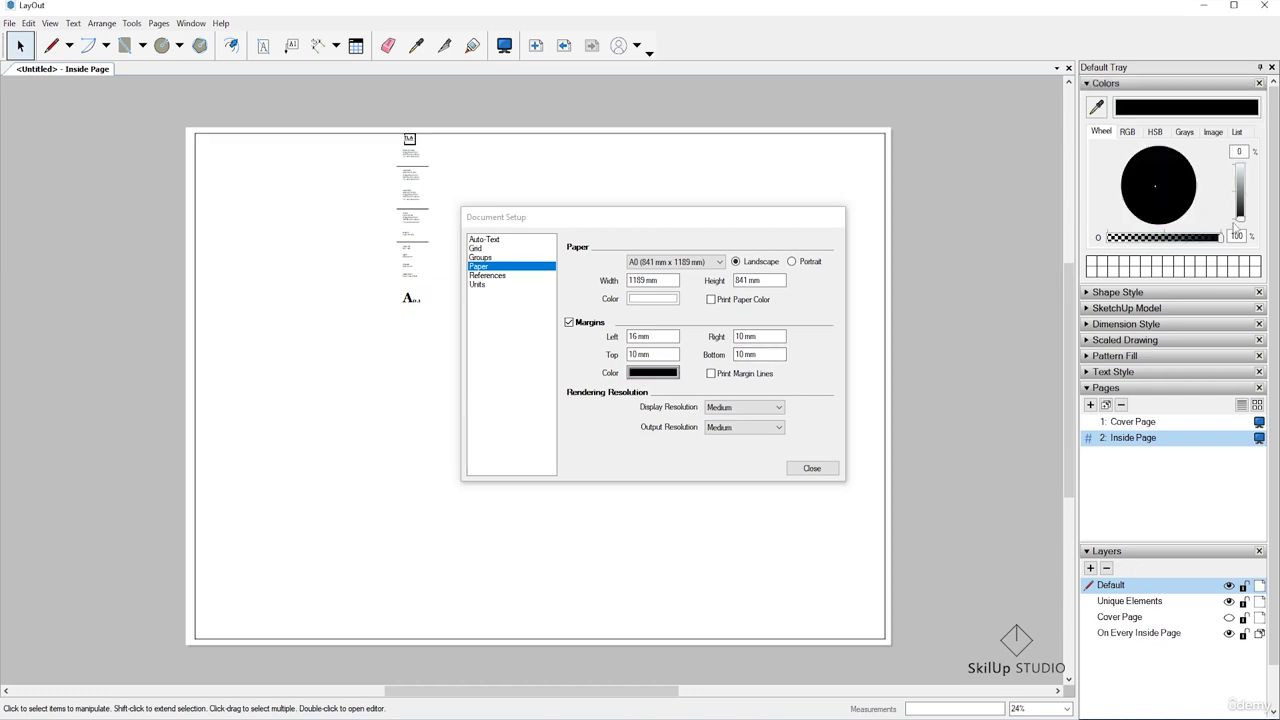
{"action": "left_click", "coordinate": [711, 374]}
{"action": "left_click", "coordinate": [714, 408]}
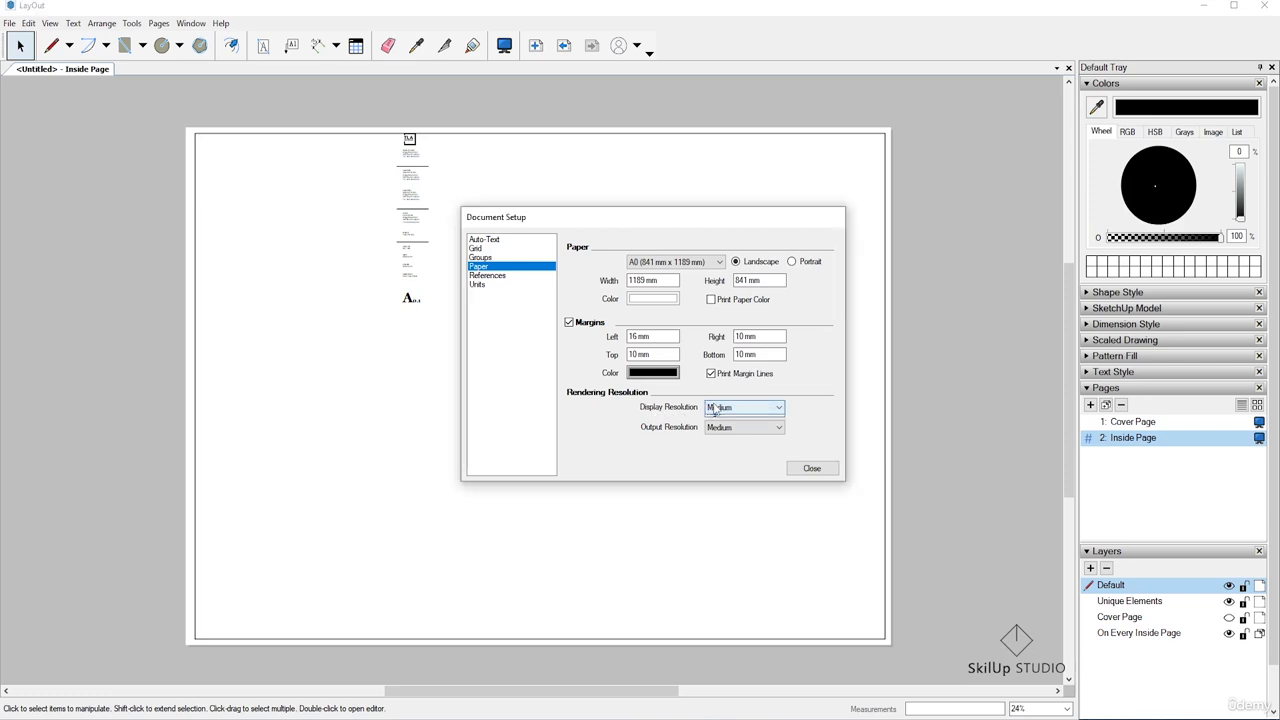
{"action": "left_click", "coordinate": [714, 408]}
{"action": "left_click", "coordinate": [714, 408]}
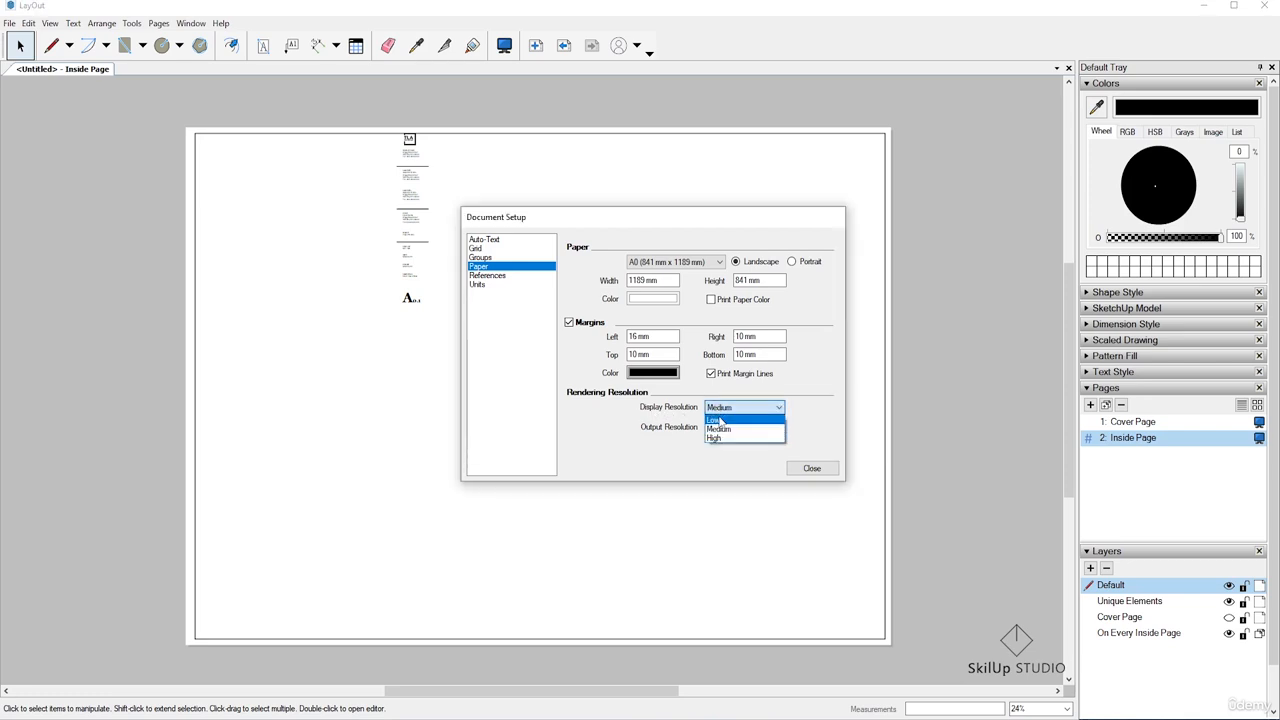
{"action": "left_click", "coordinate": [731, 412]}
{"action": "left_click", "coordinate": [967, 172]}
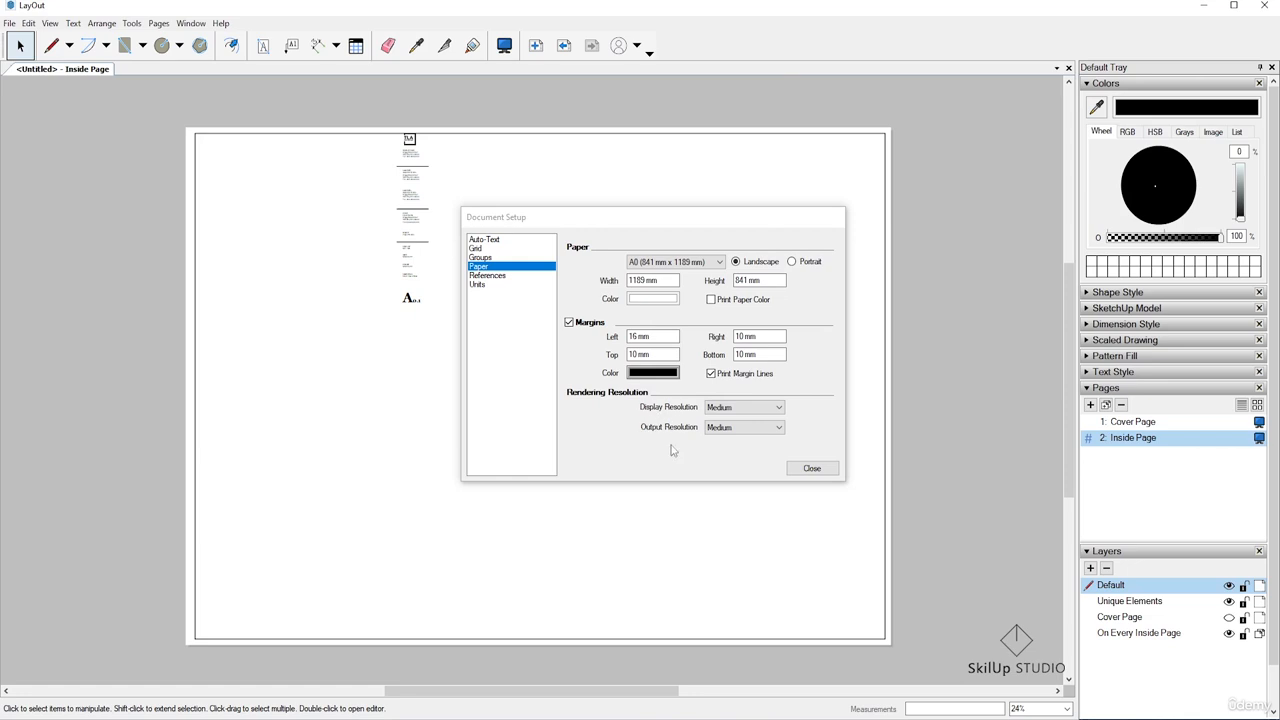
Set the document's output rendering resolution to High
{"action": "left_click", "coordinate": [772, 428]}
{"action": "left_click", "coordinate": [734, 459]}
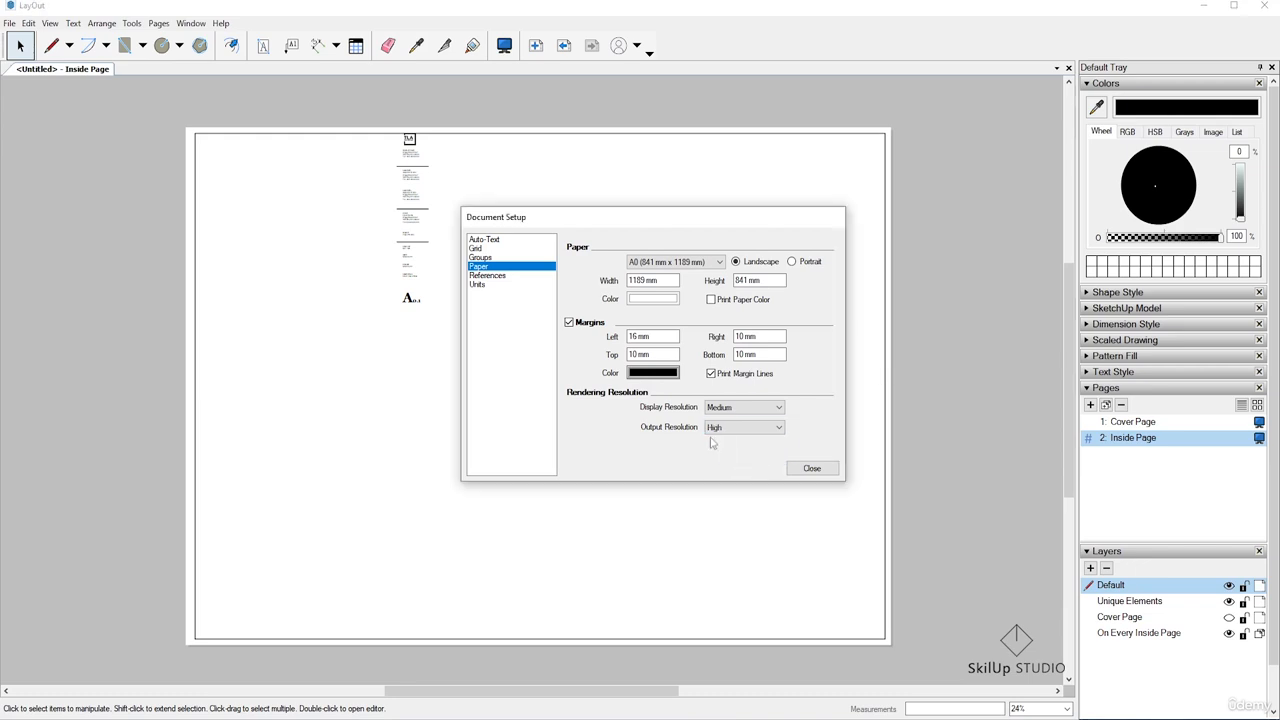